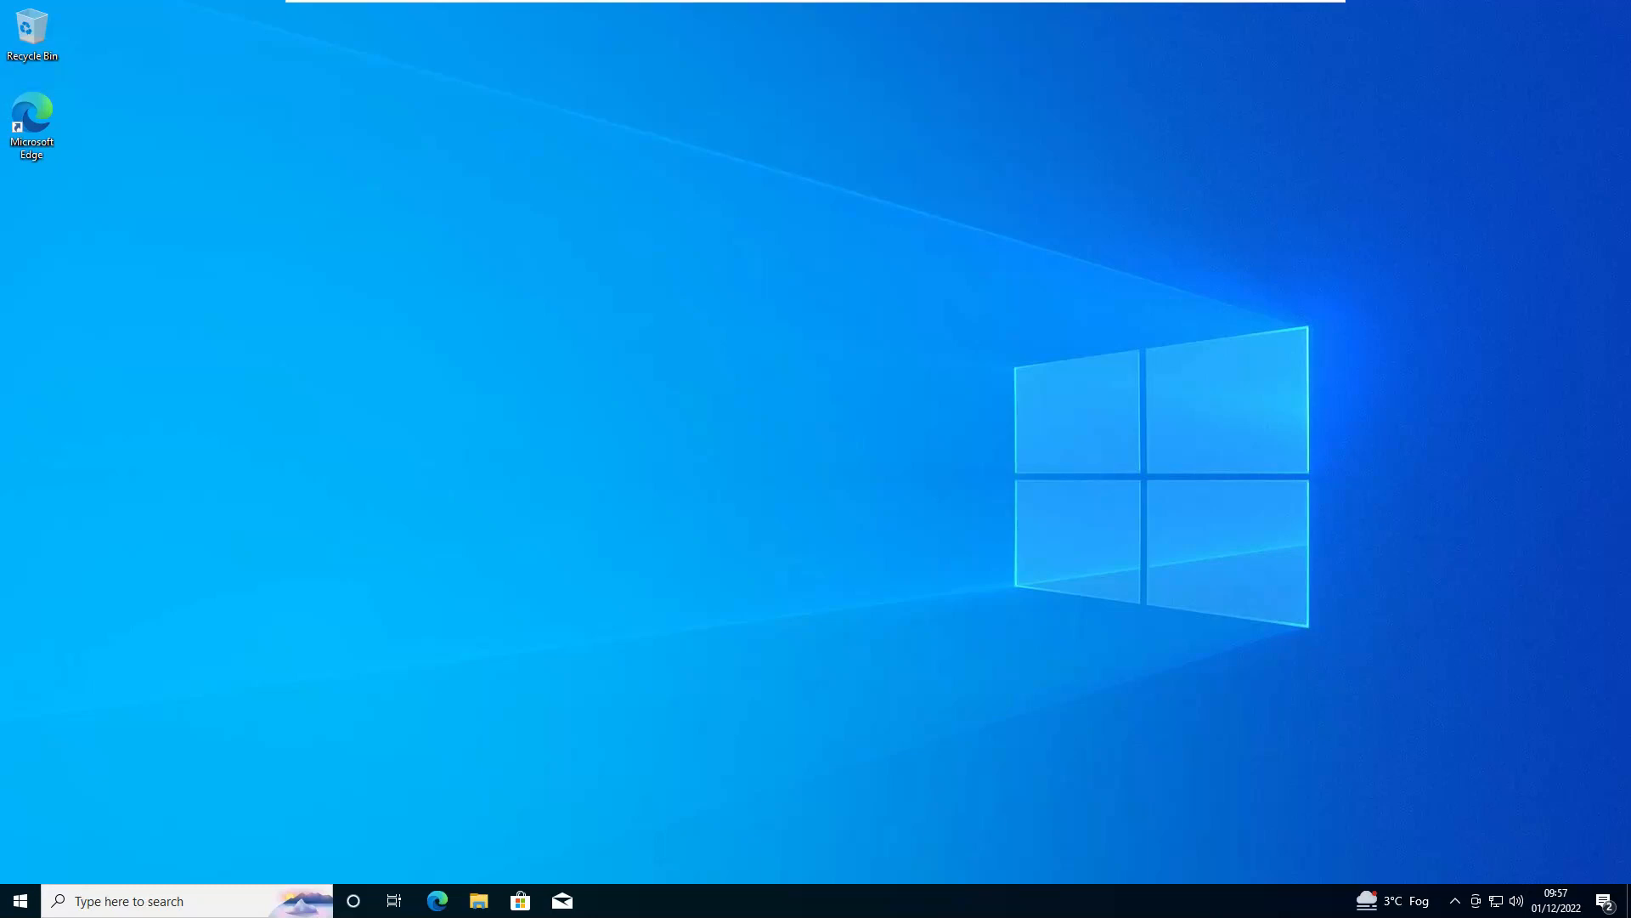
Shrink drive C: by 35406 MB in Disk Management, leaving 34.58 GB unallocated on Disk 0
click(22, 902)
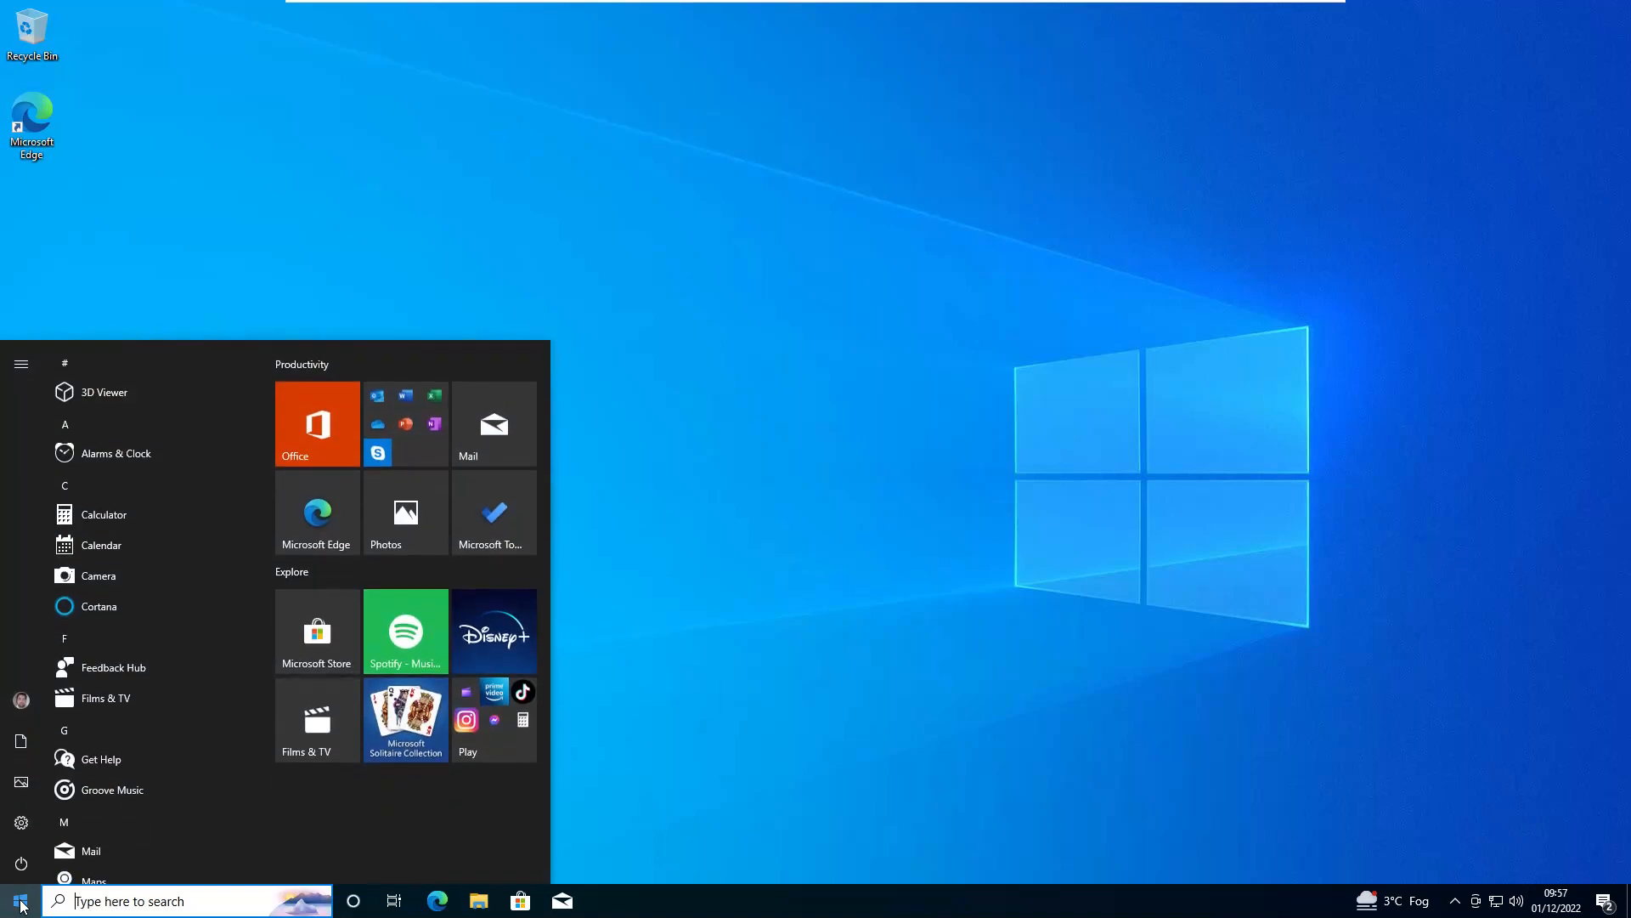
text(partition)
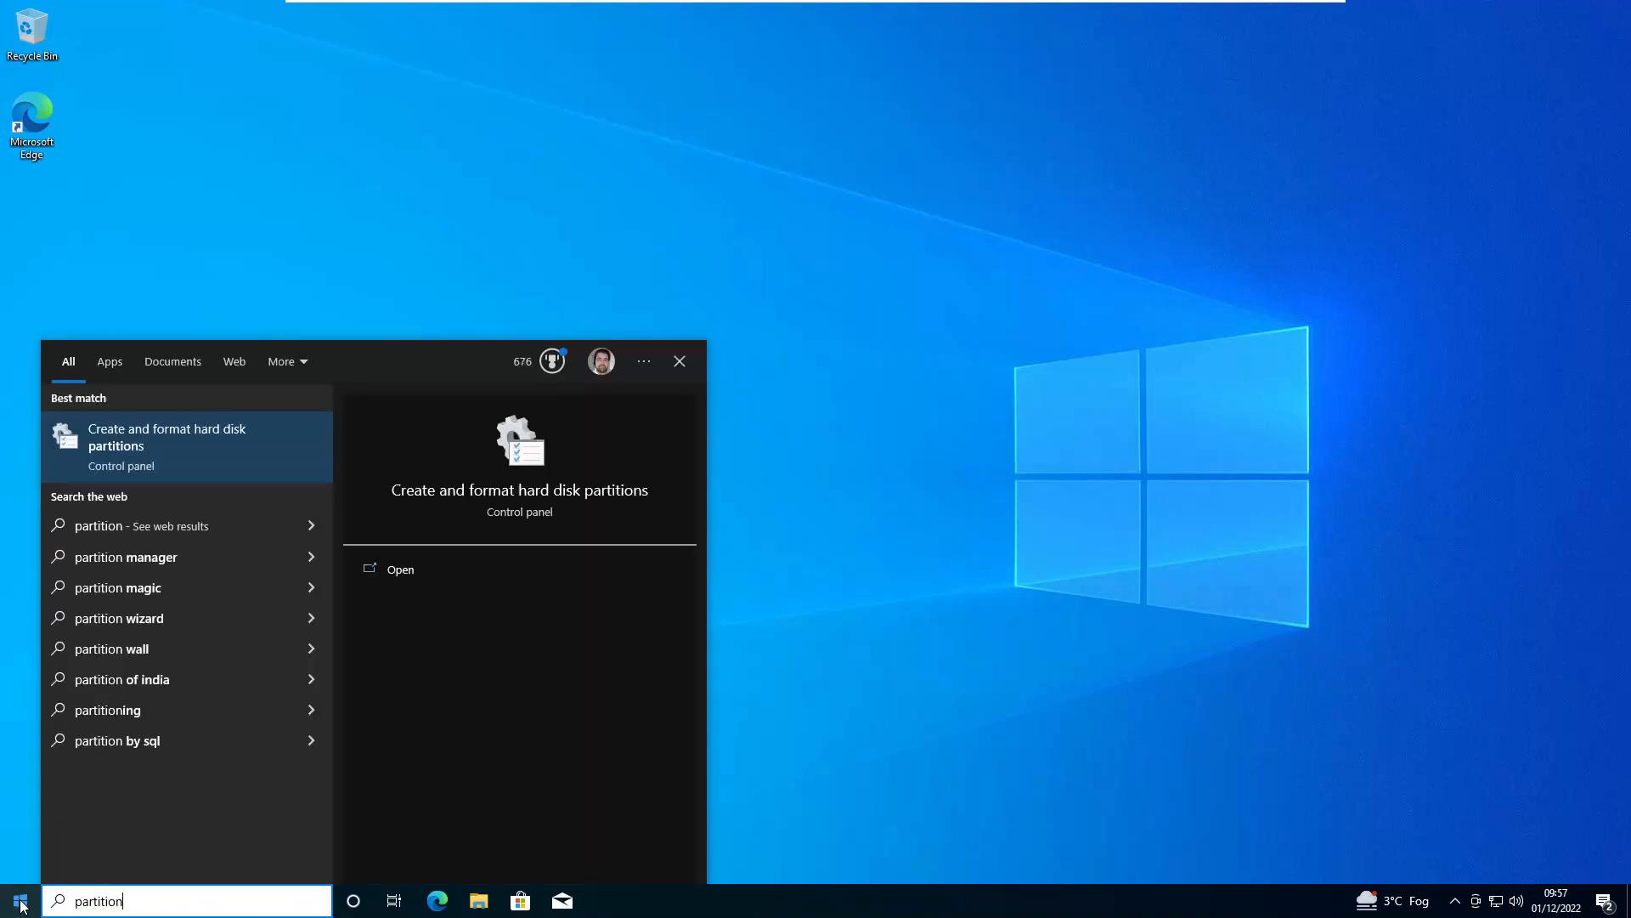
key(Return)
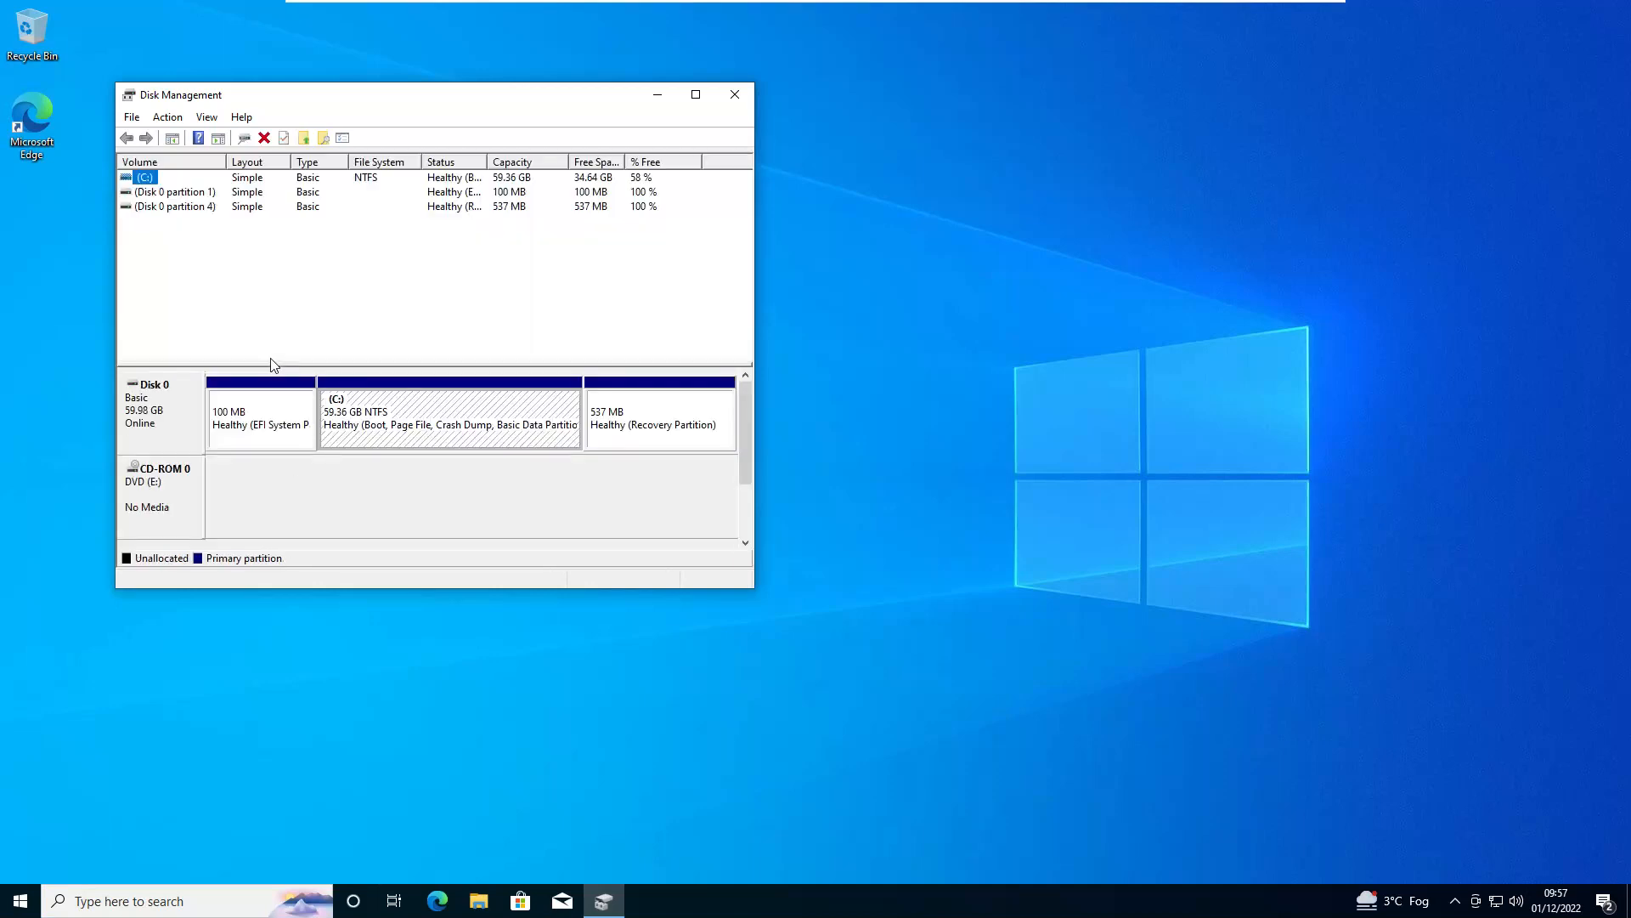
right_click(433, 417)
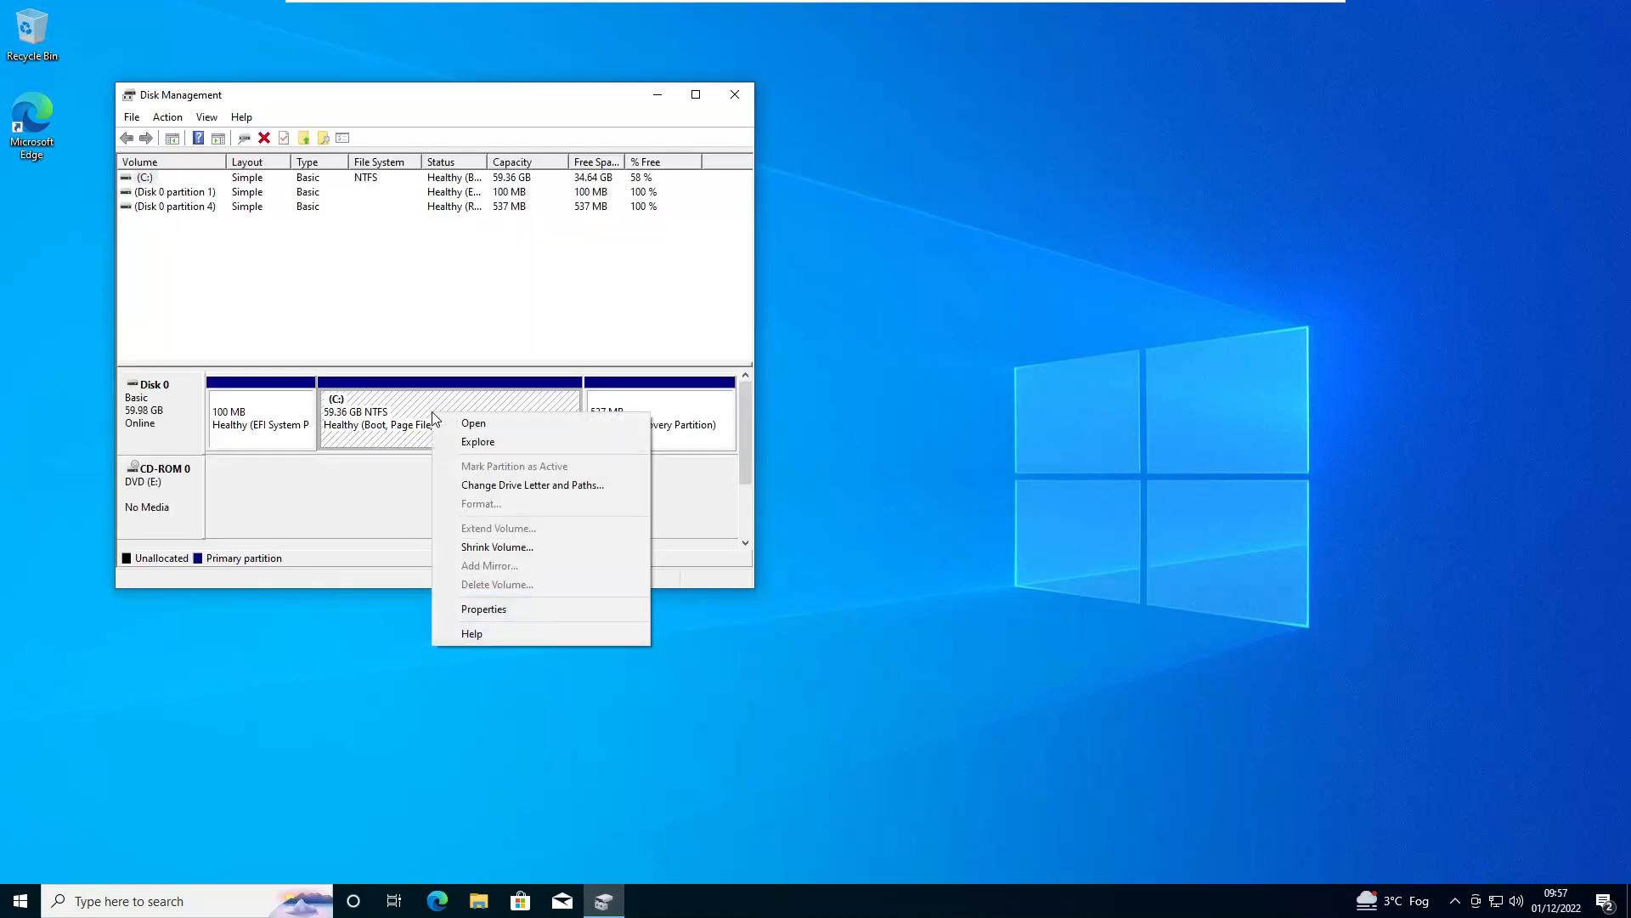
click(548, 547)
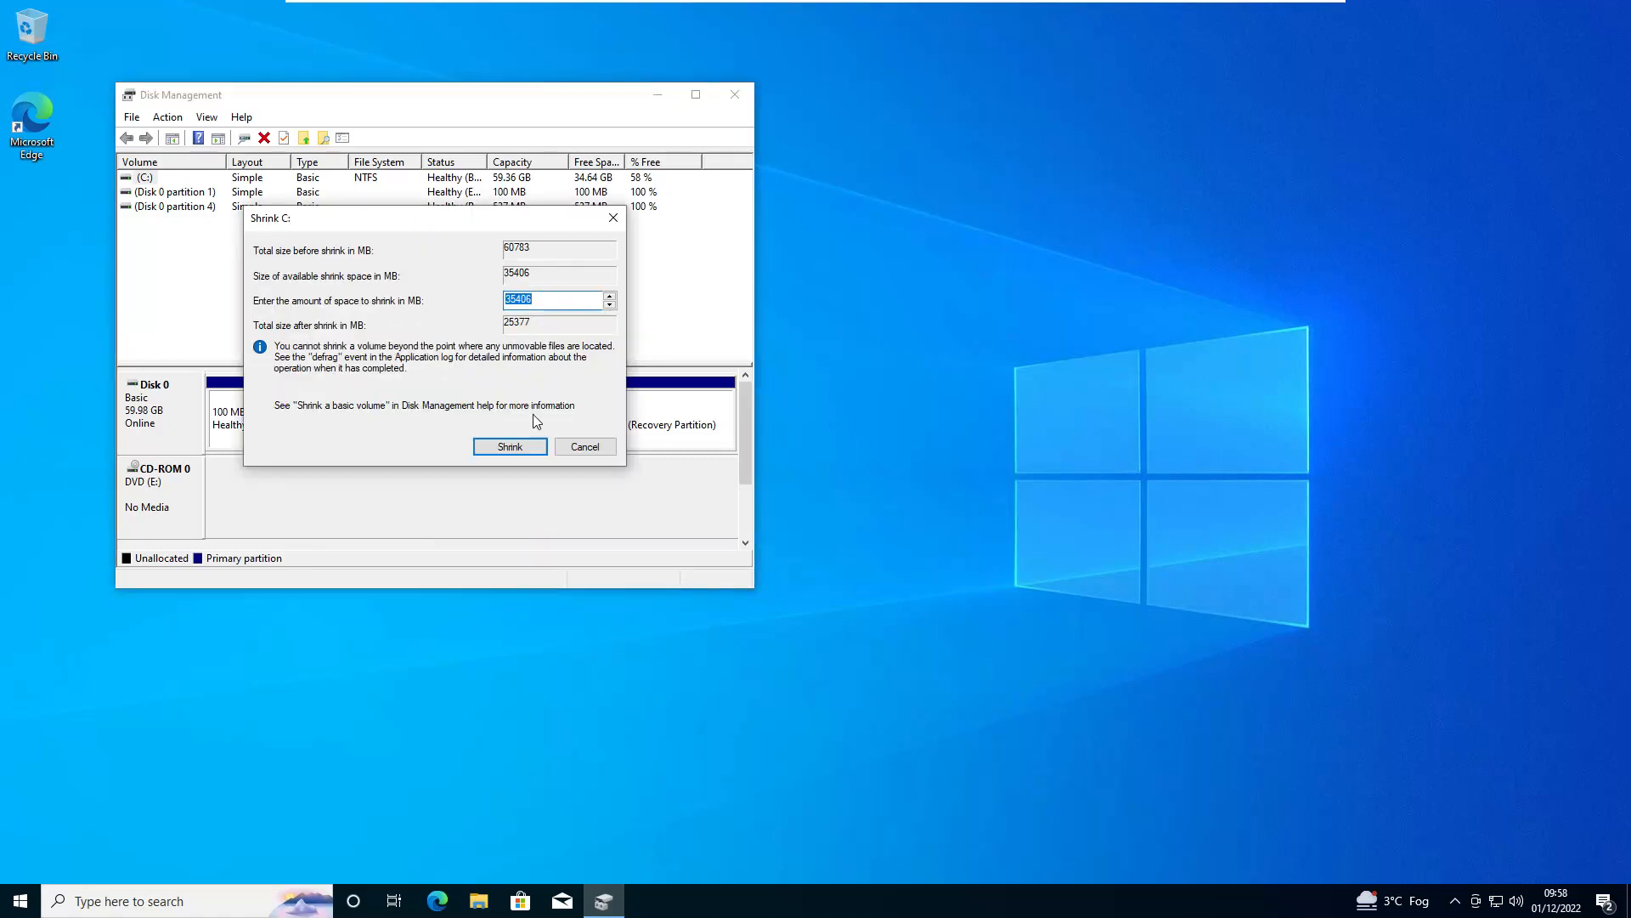
click(529, 443)
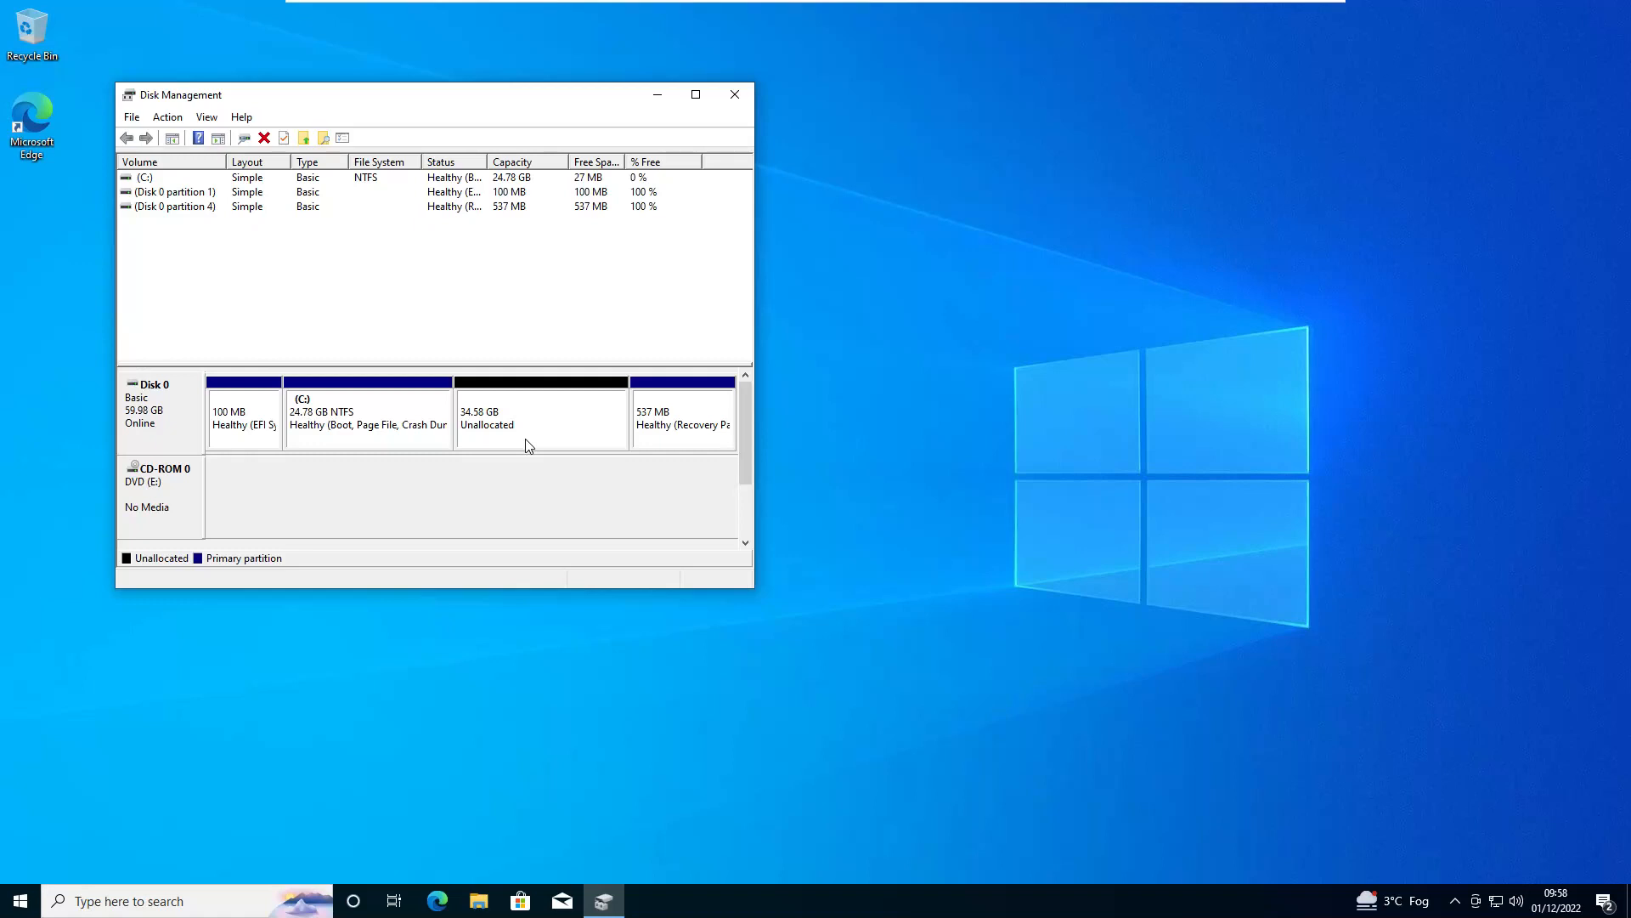
click(21, 906)
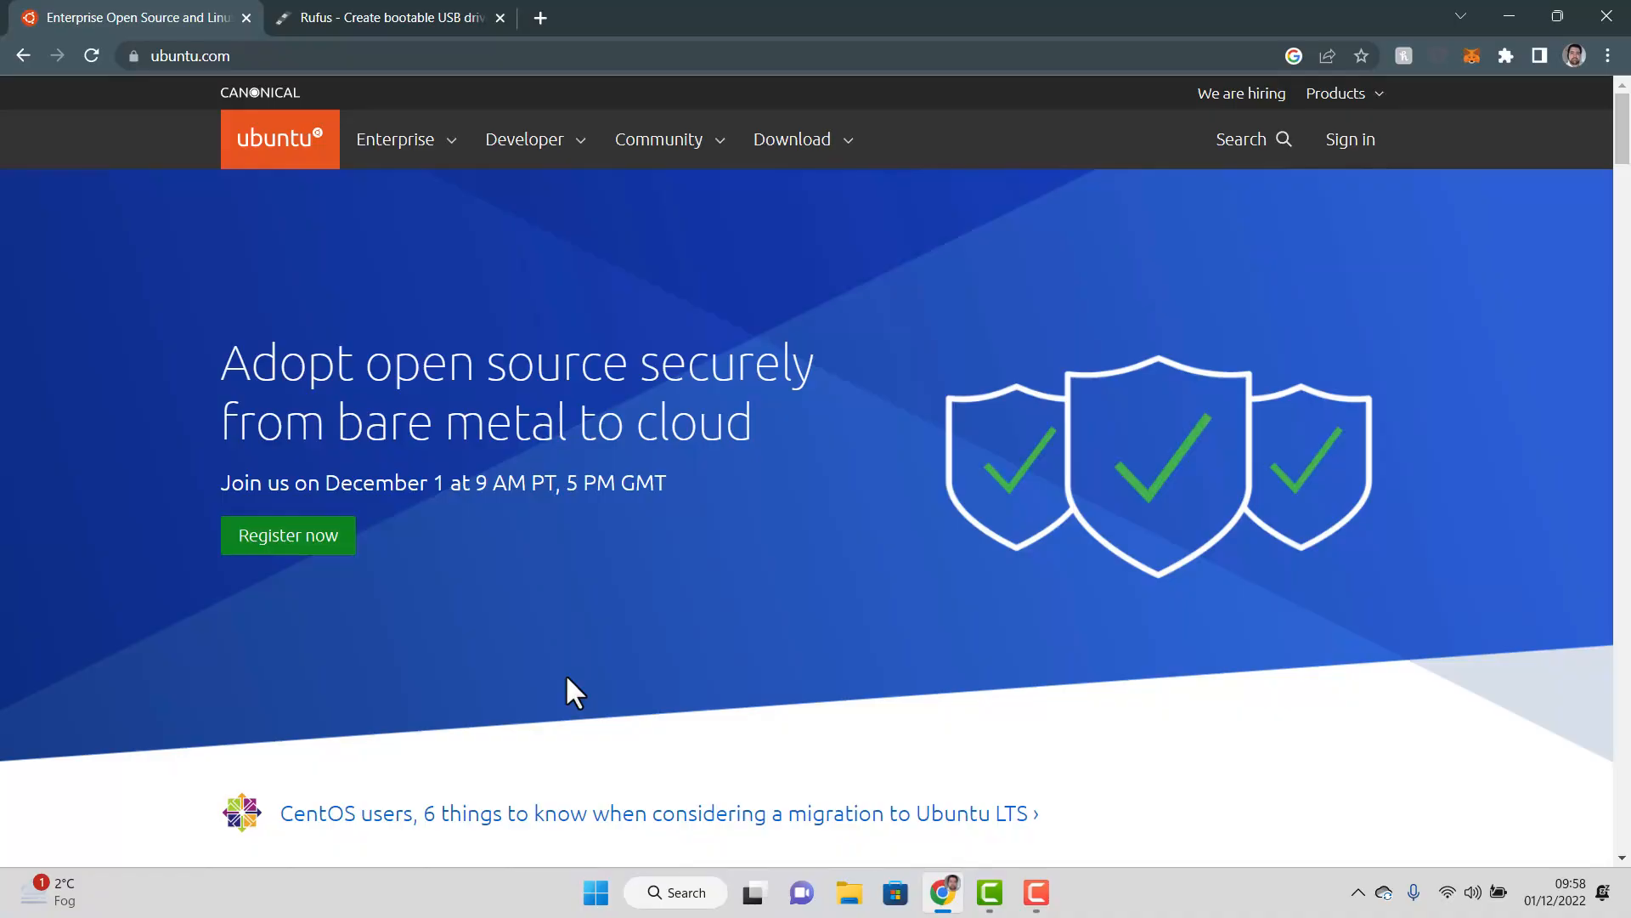
Download Rufus 3.21 from the rufus.ie page, then go back to the ubuntu.com tab
click(453, 39)
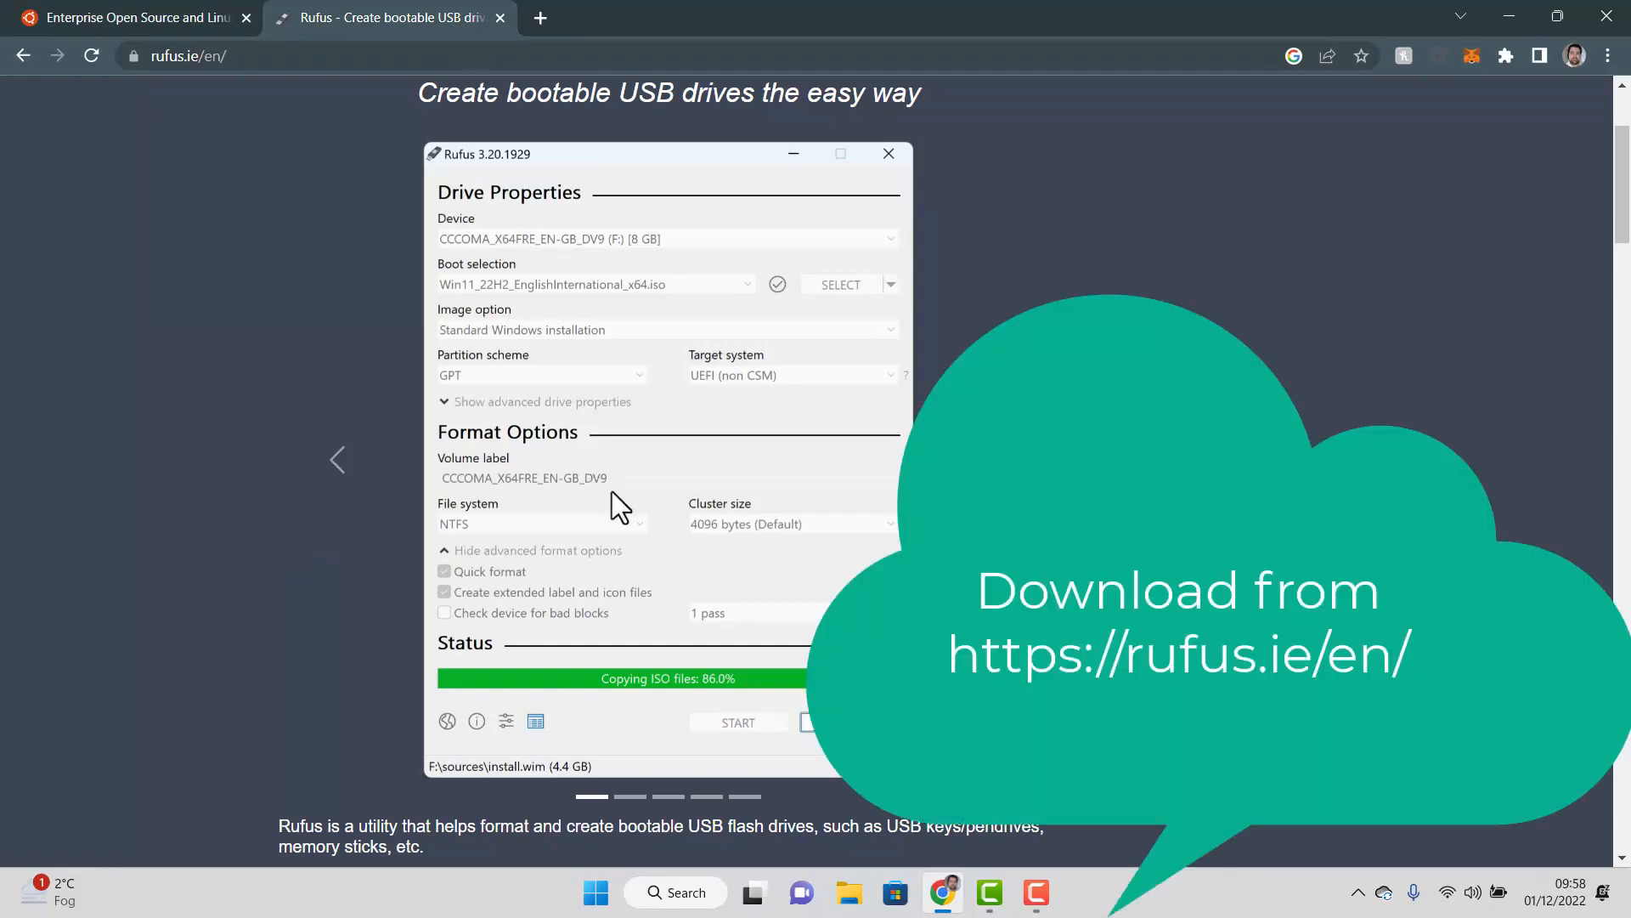
scroll(612, 491, down, 5)
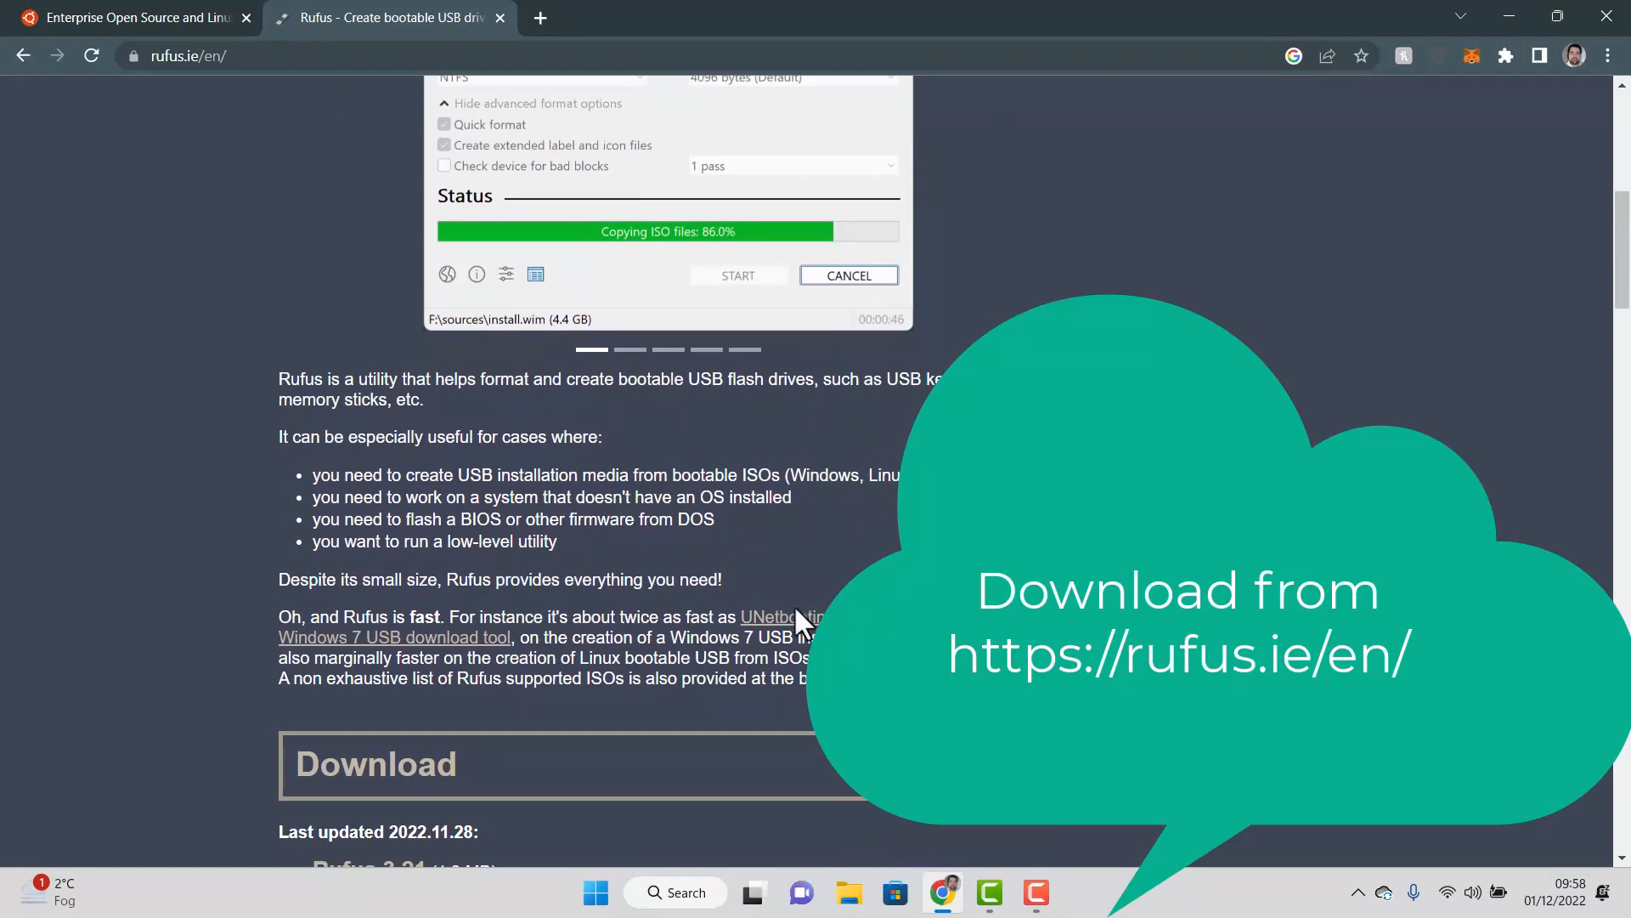
scroll(573, 654, down, 4)
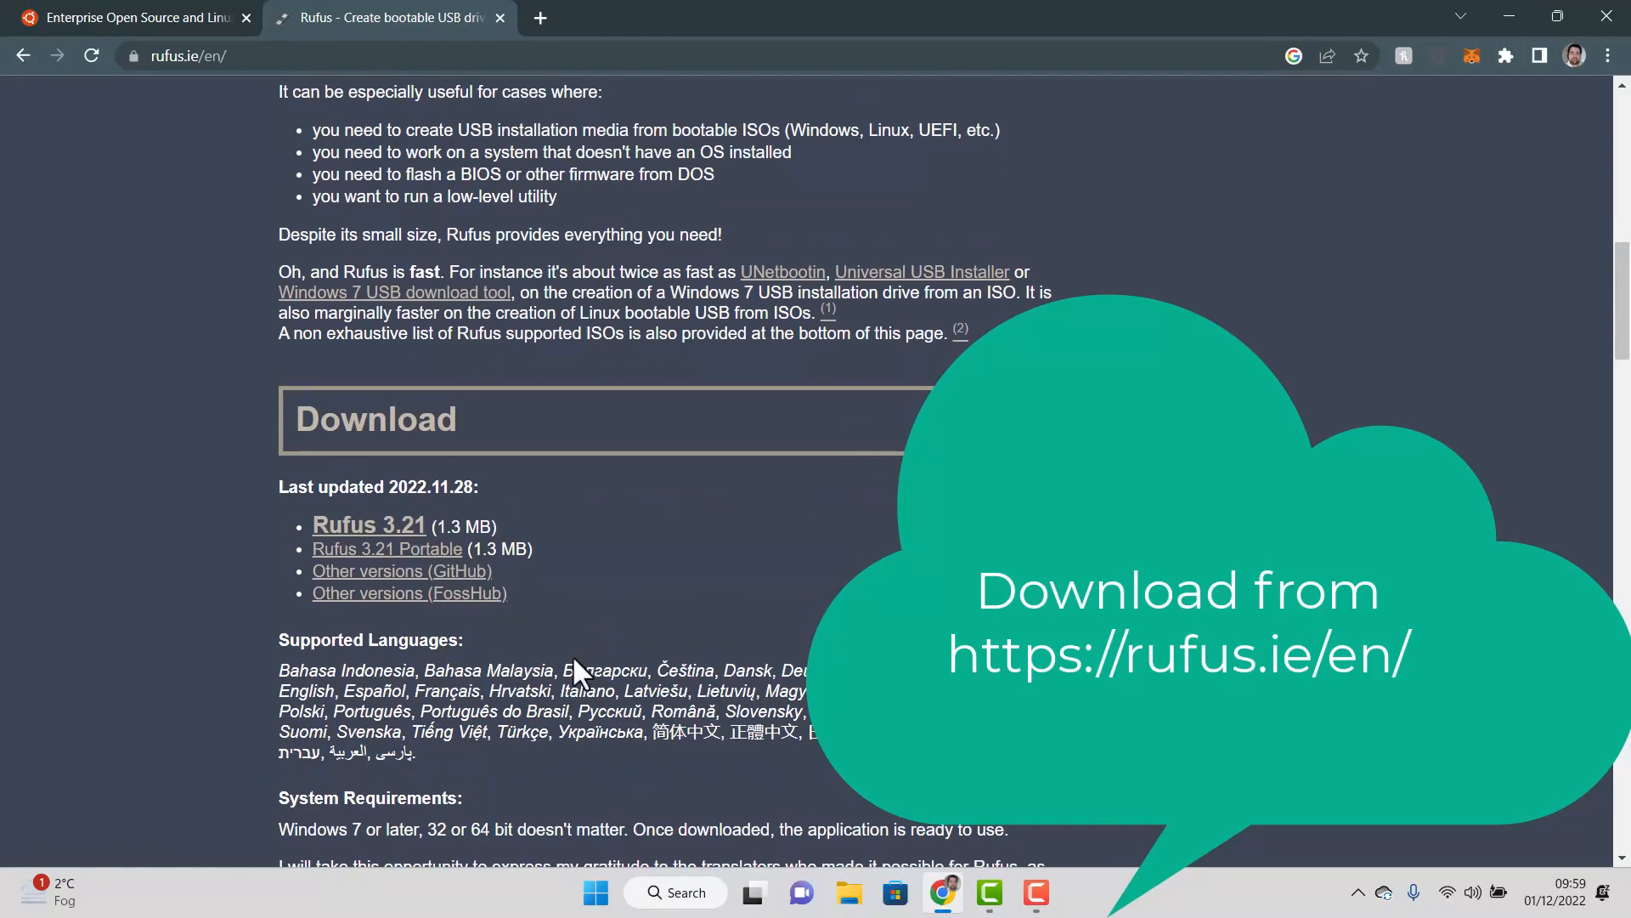
click(389, 544)
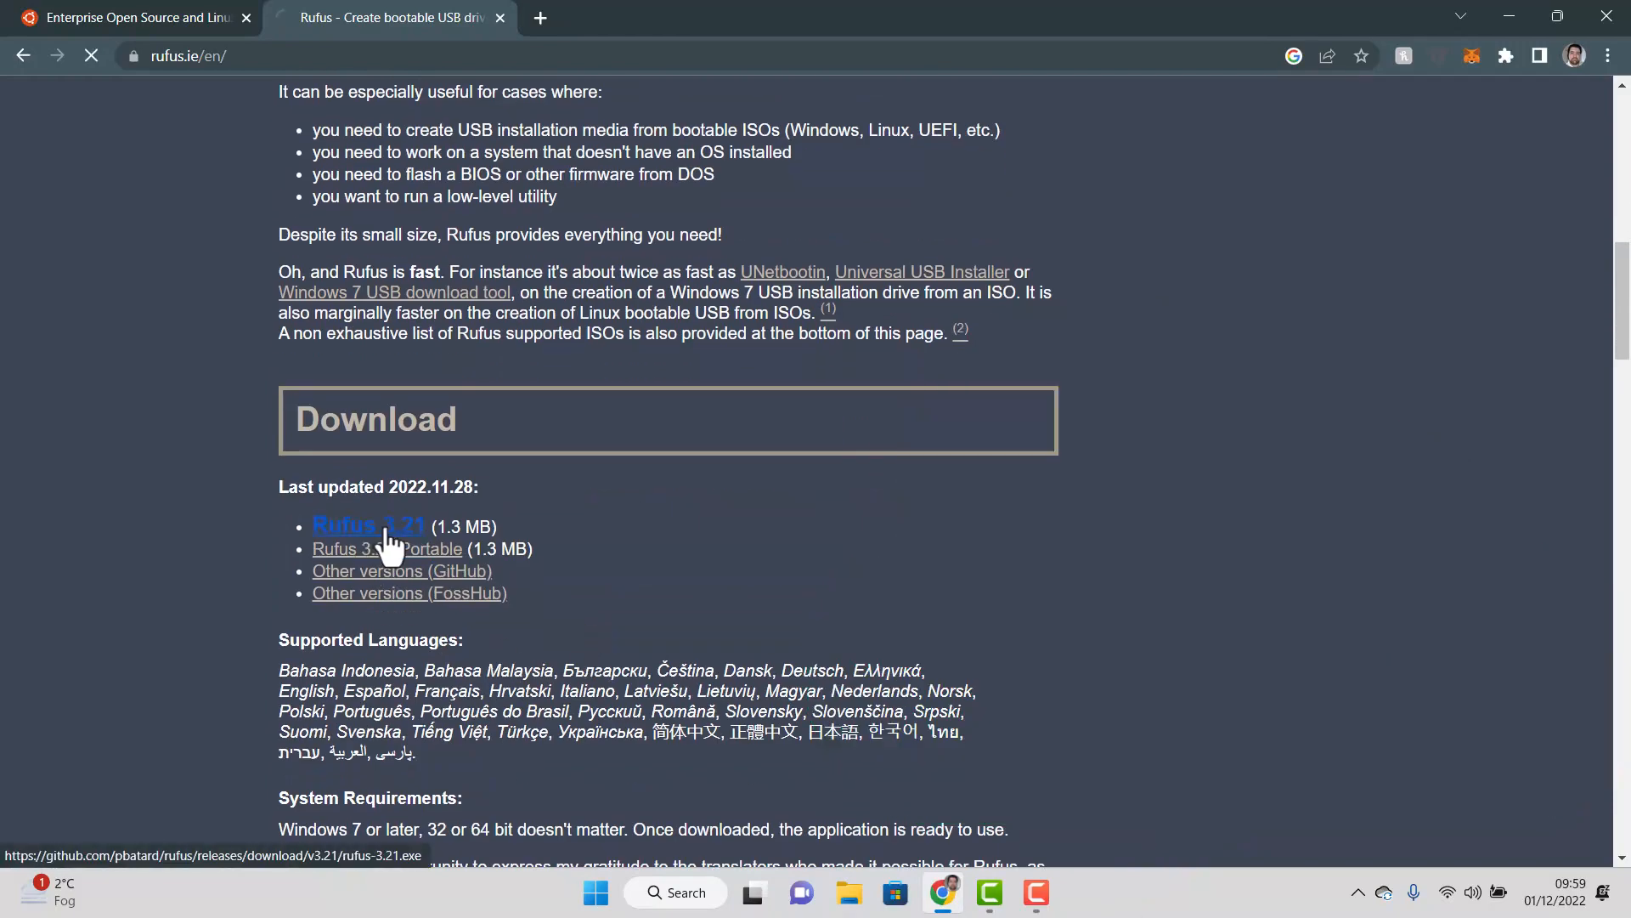
click(133, 9)
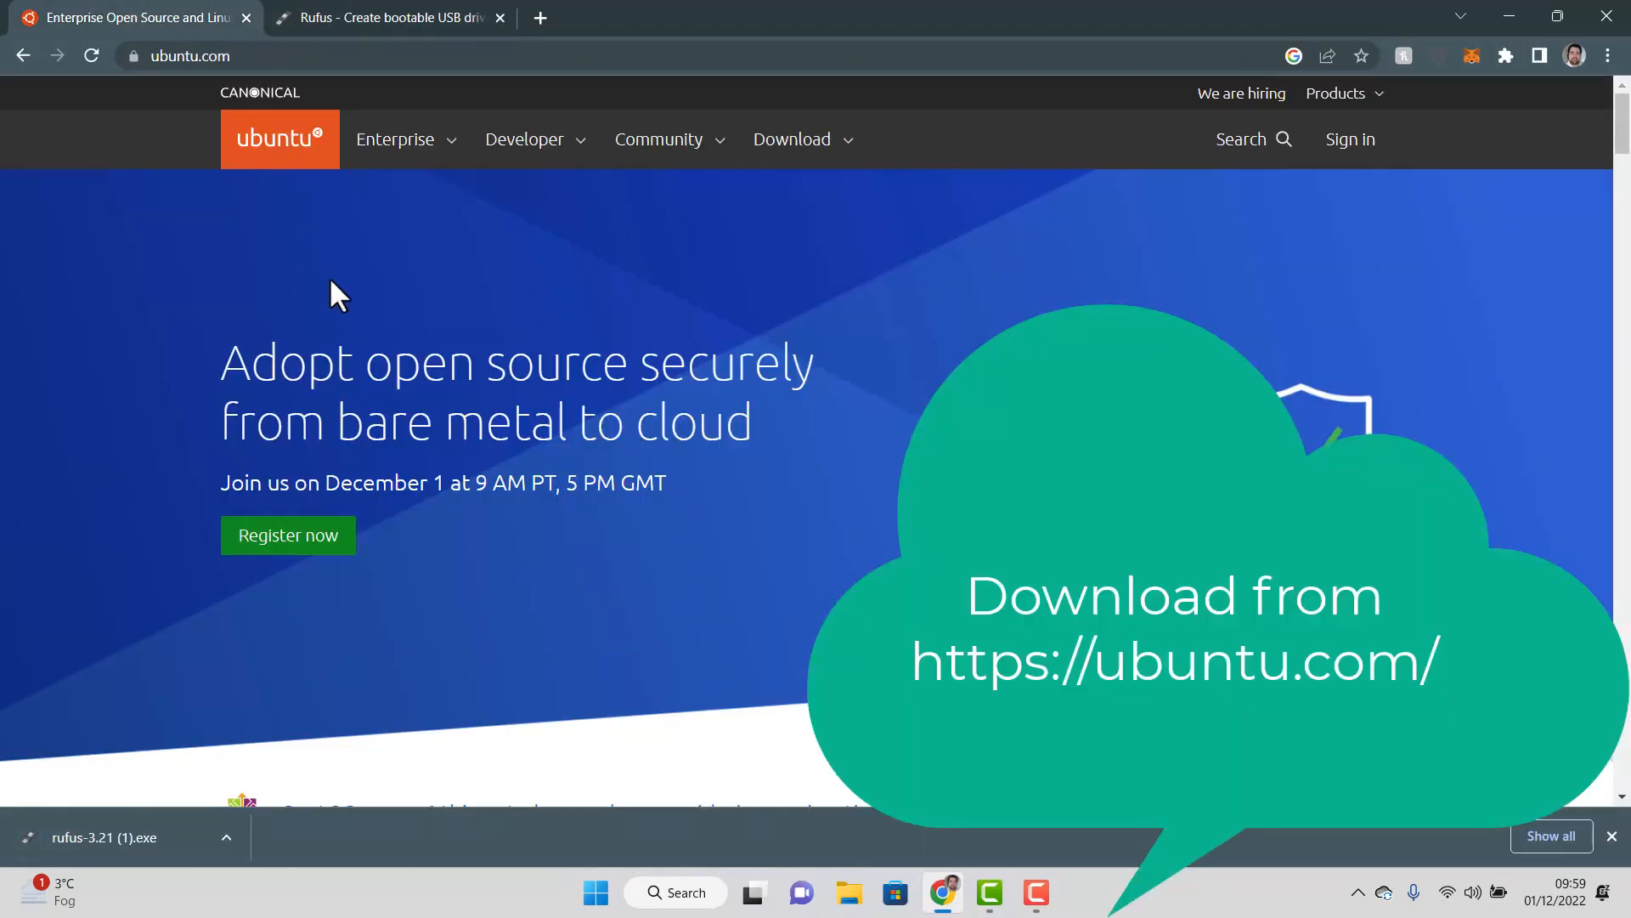
Download the Ubuntu Desktop 22.04 LTS ISO from the ubuntu.com Download menu
click(838, 142)
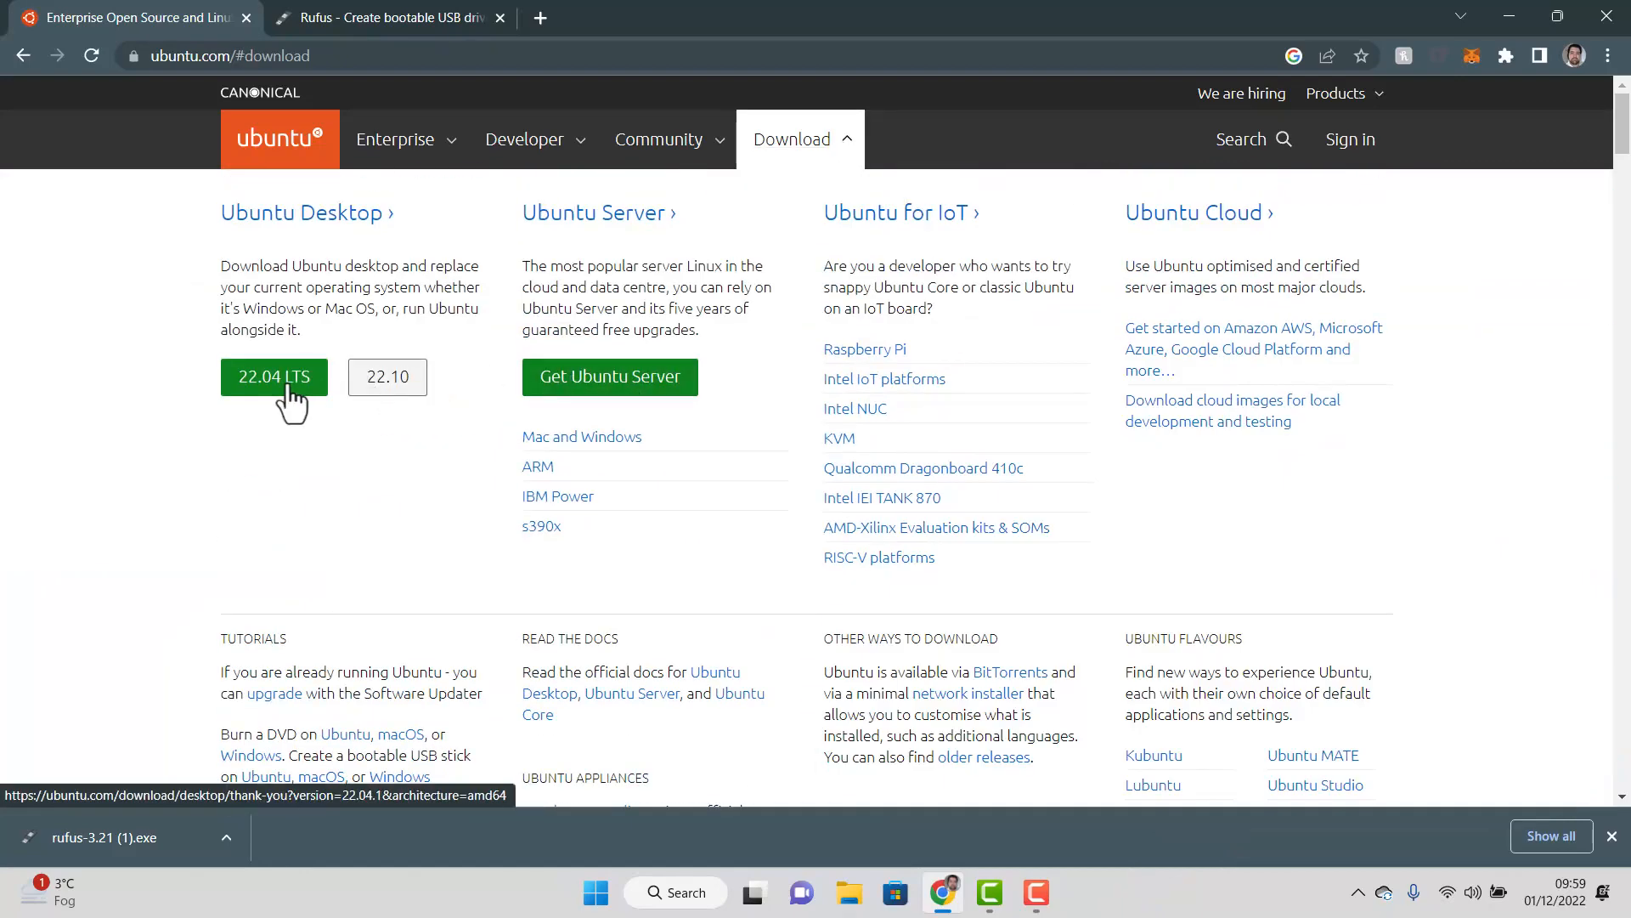
click(272, 380)
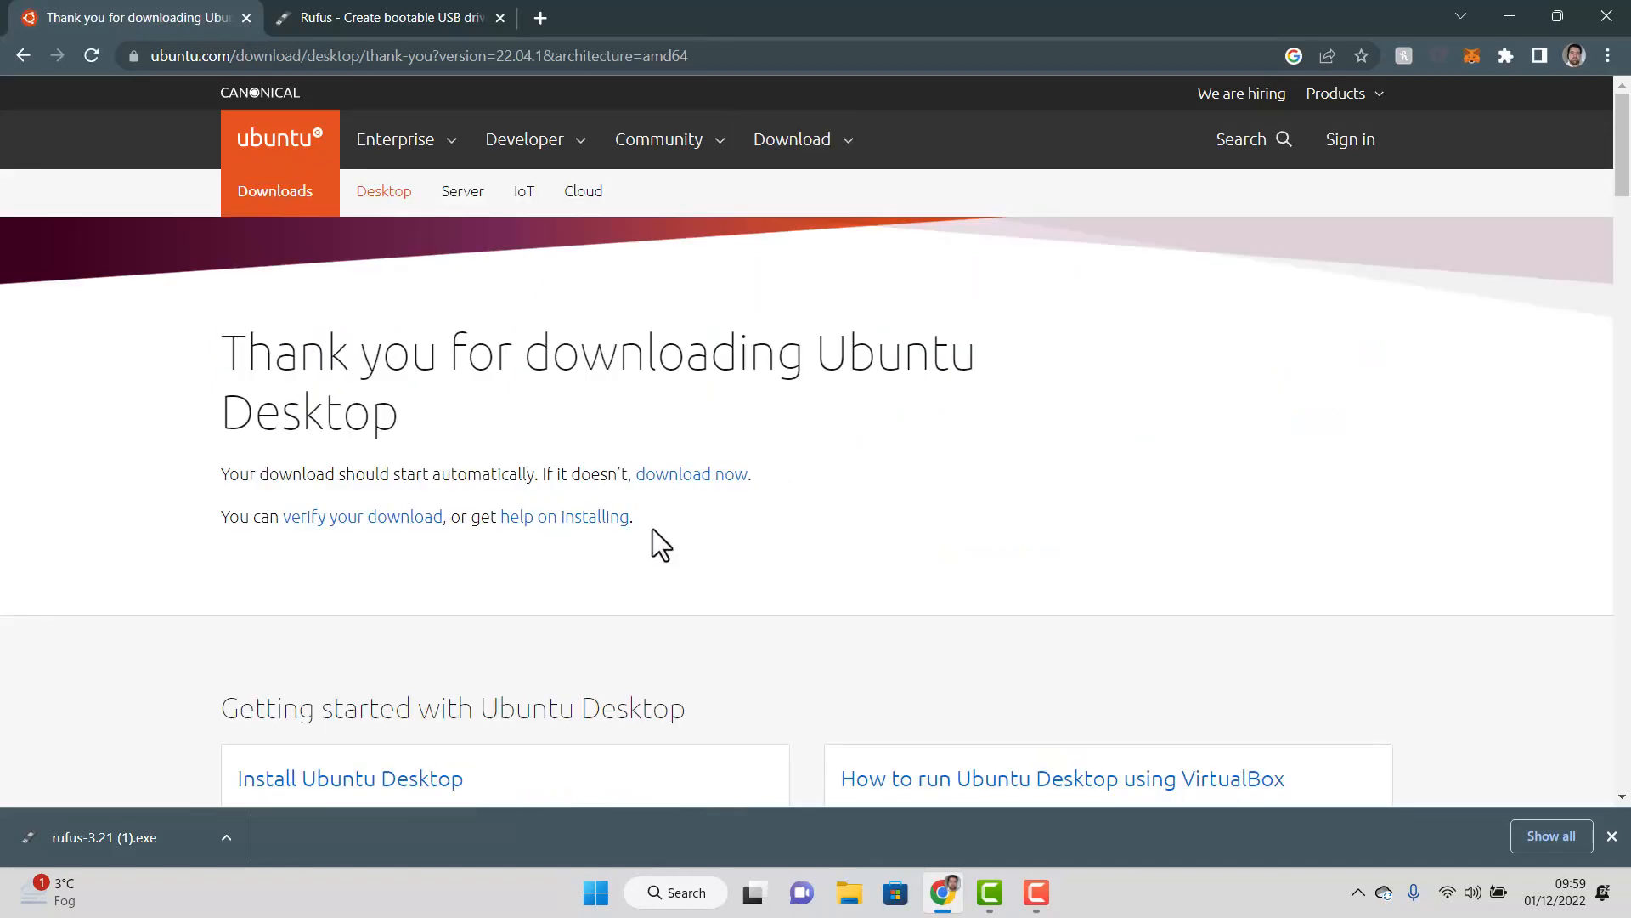
scroll(652, 528, down, 1)
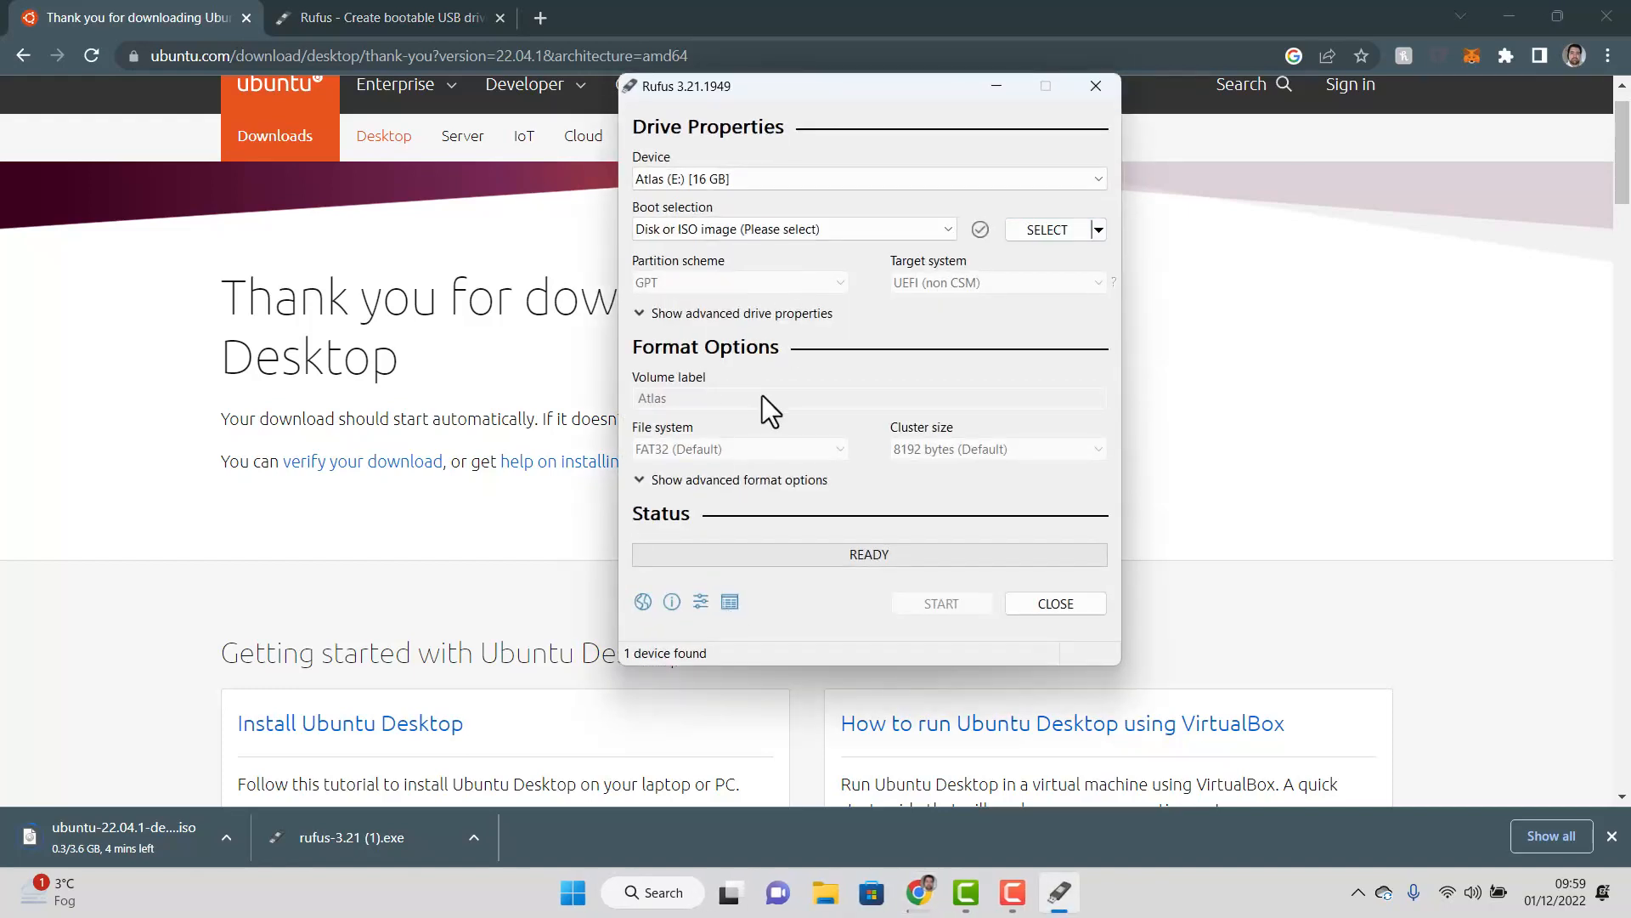
Set Rufus to the Atlas (E:) 16 GB drive and the ubuntu-22.04.1-desktop-amd64.iso image
click(793, 180)
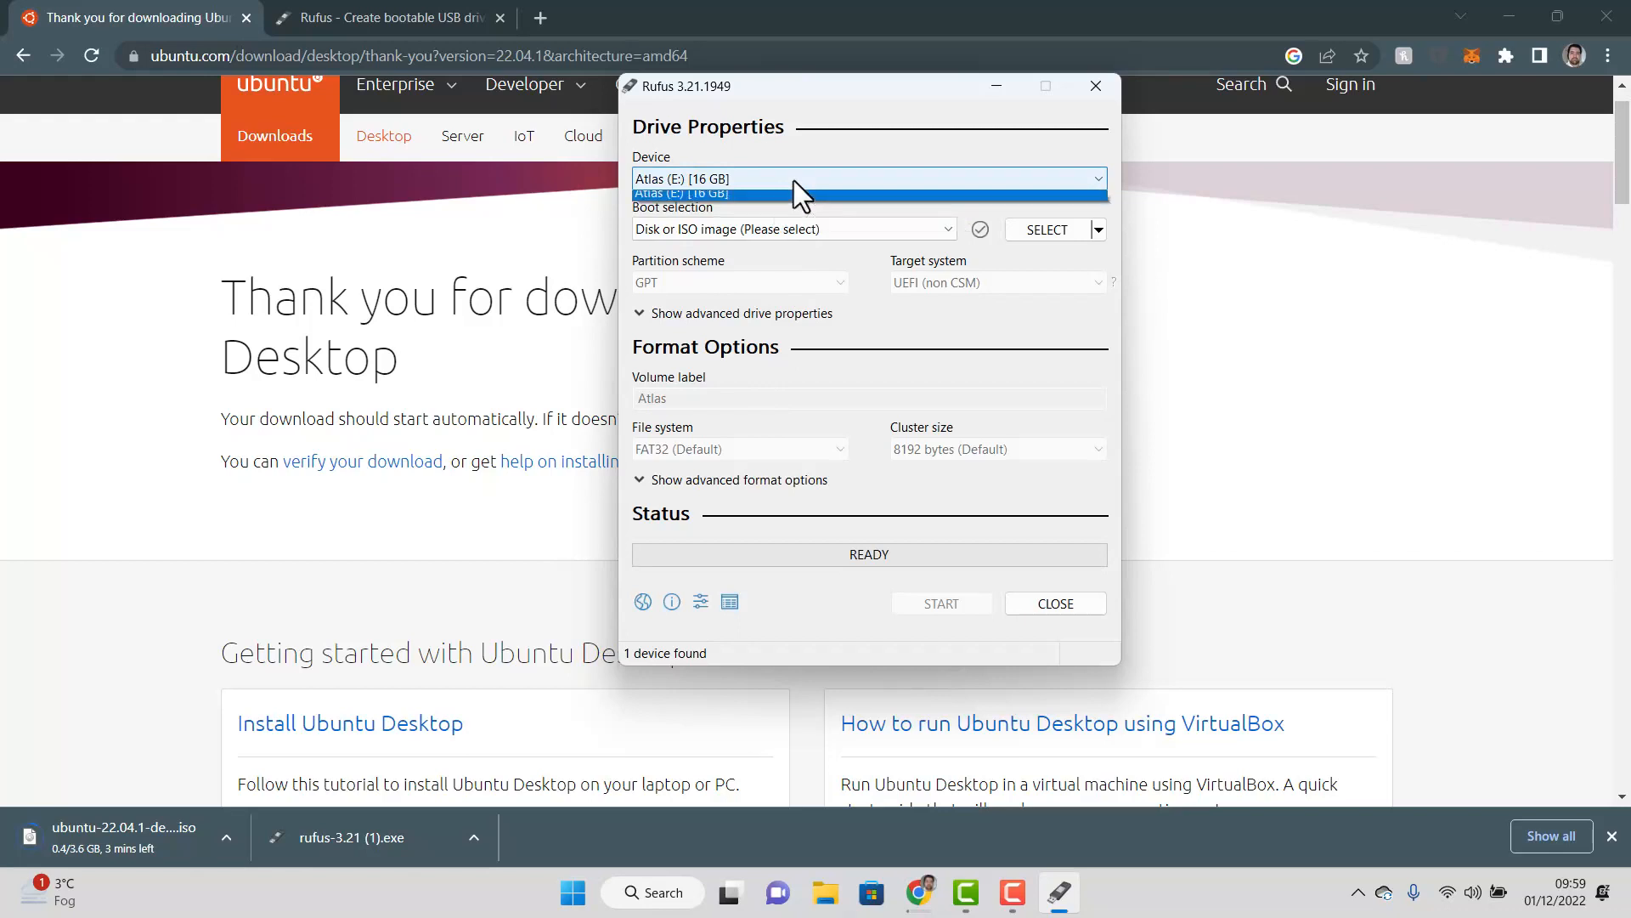
click(779, 197)
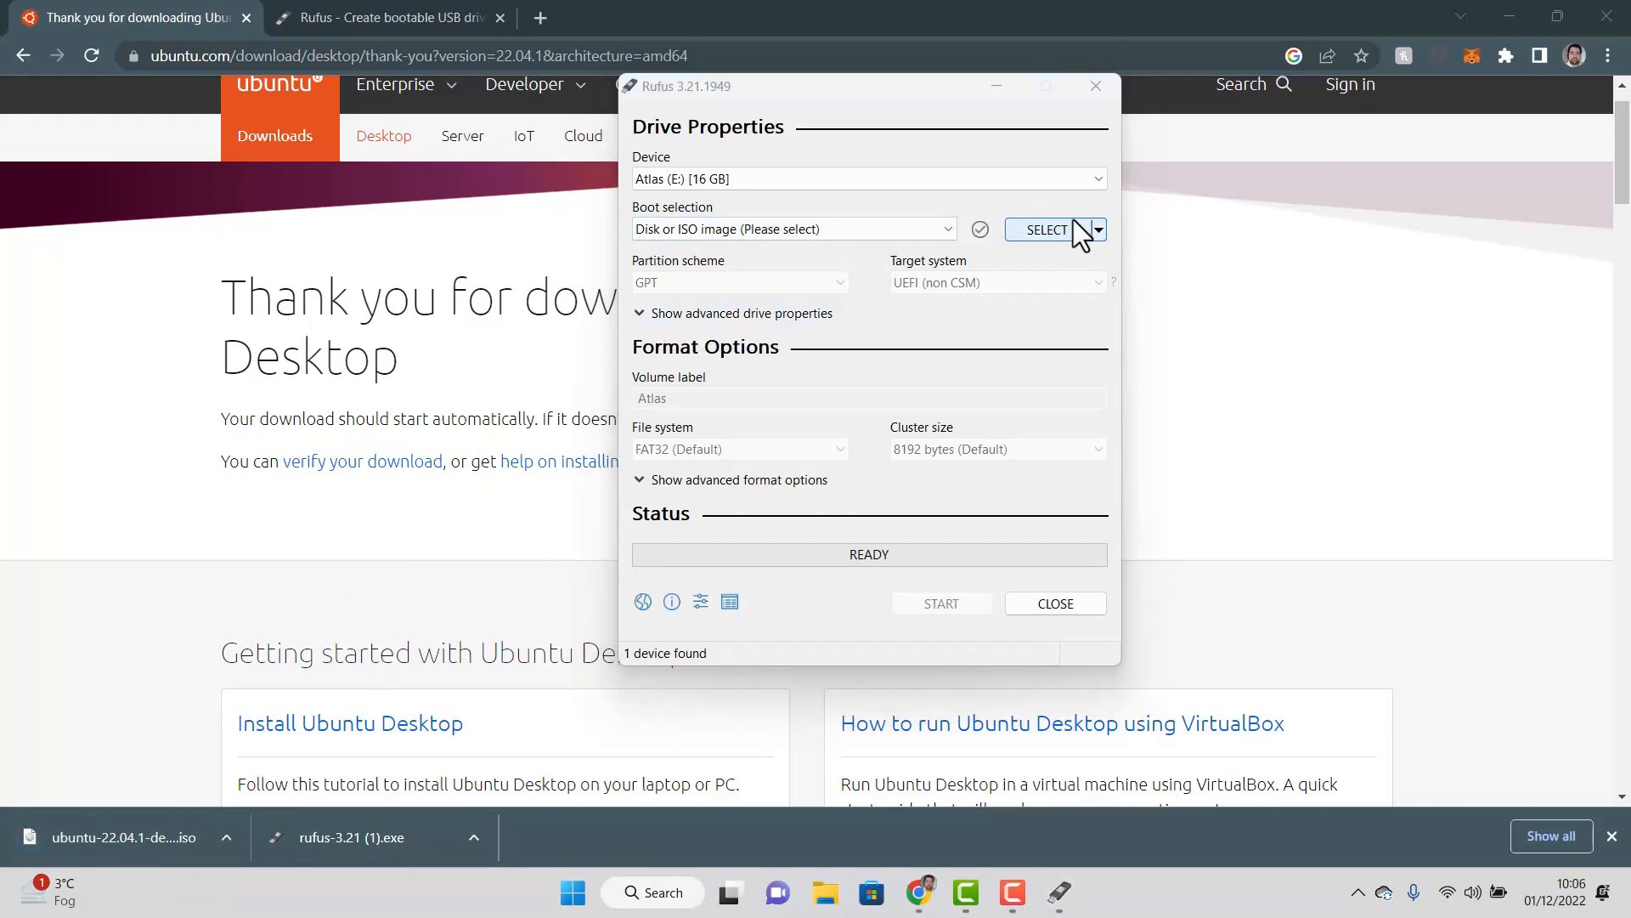
click(1073, 221)
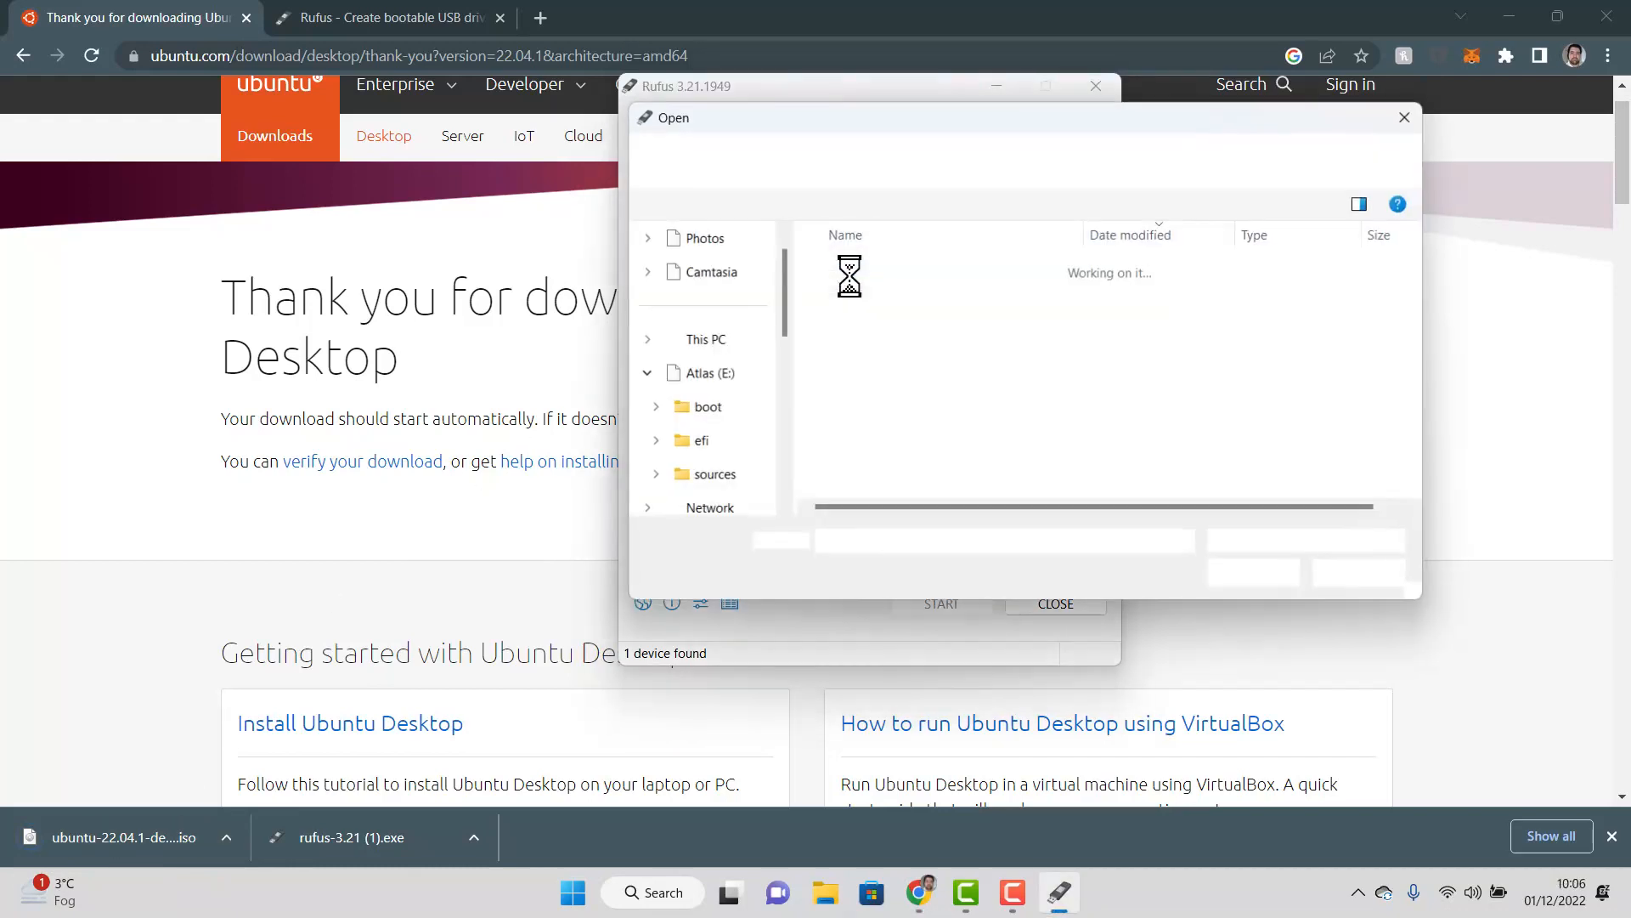
double_click(904, 302)
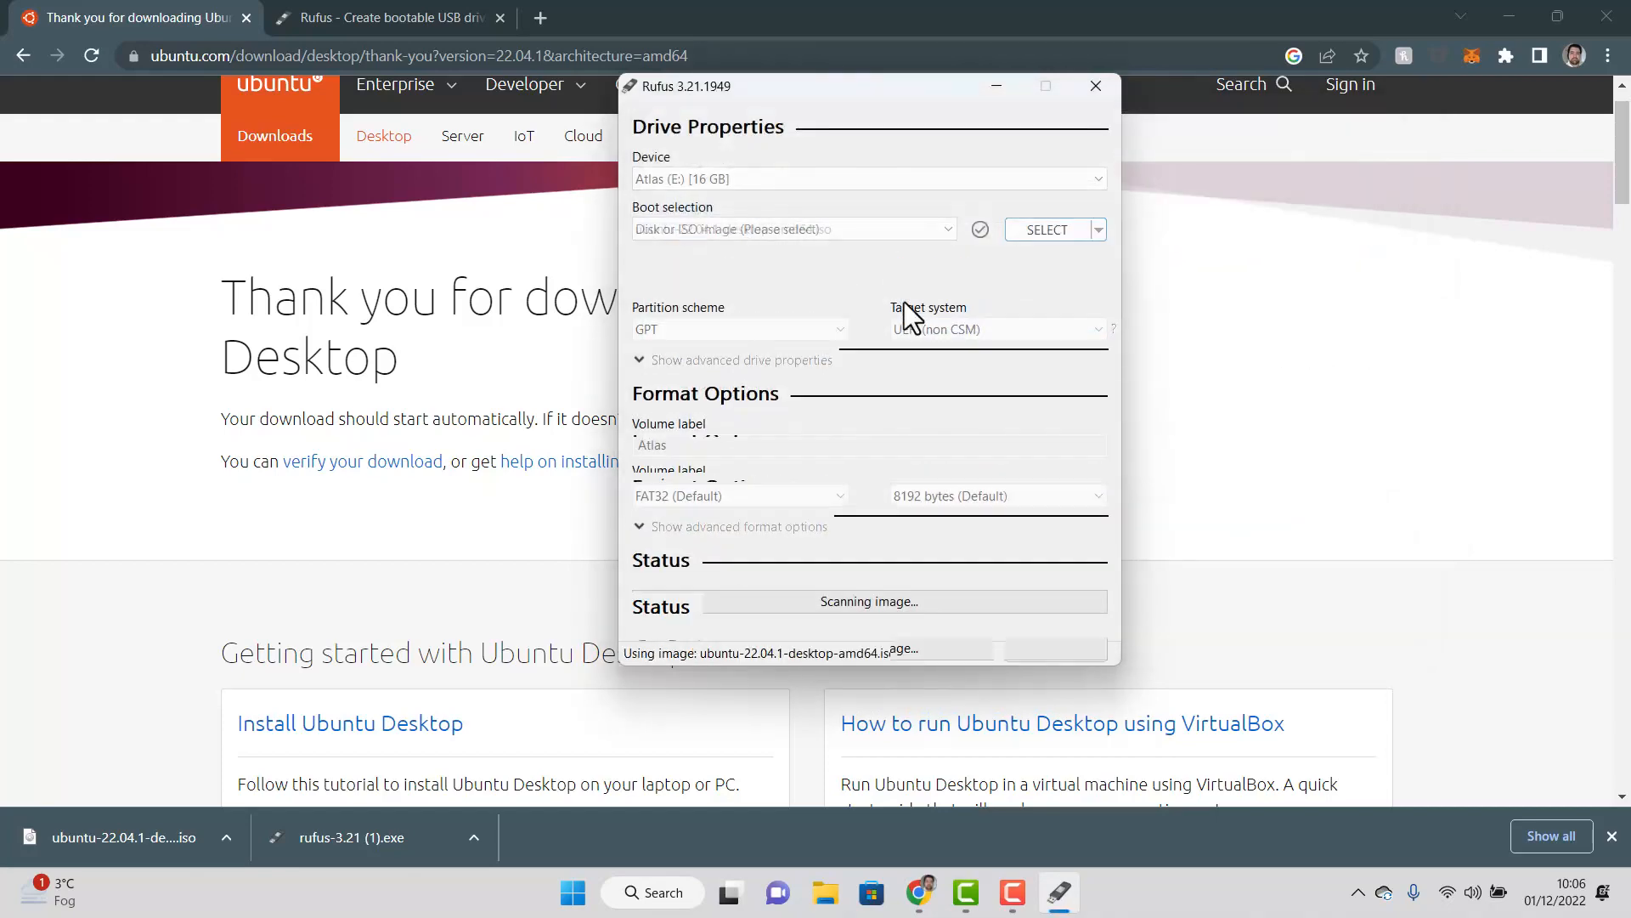
Write the image in ISO Image mode, accepting that all data on the drive is erased
click(948, 639)
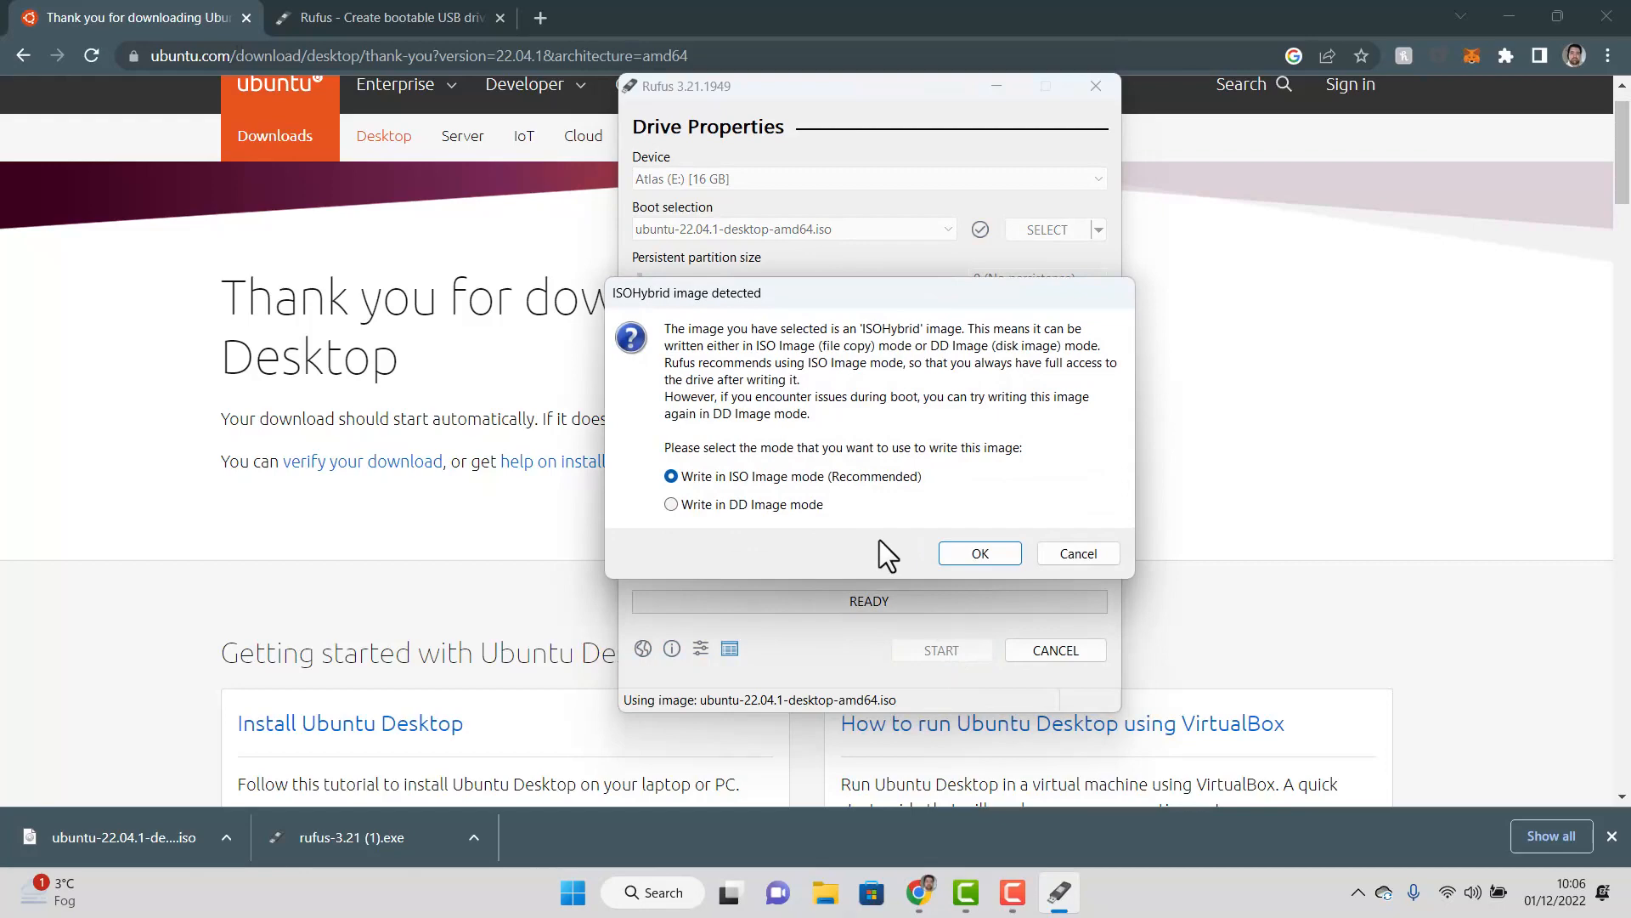
click(963, 553)
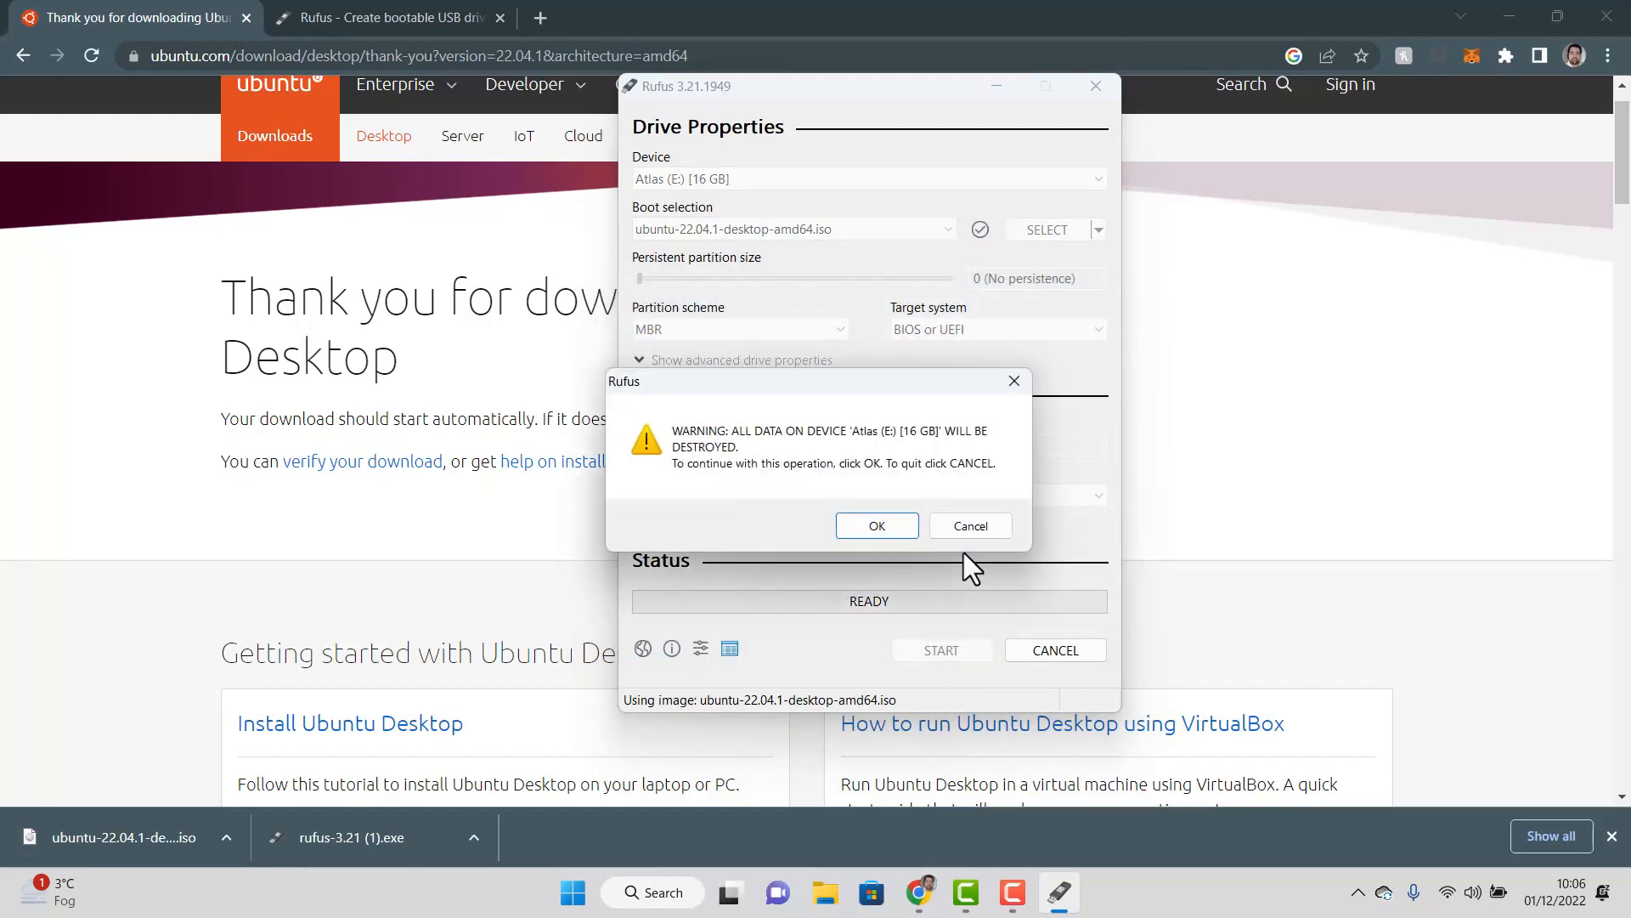
click(886, 526)
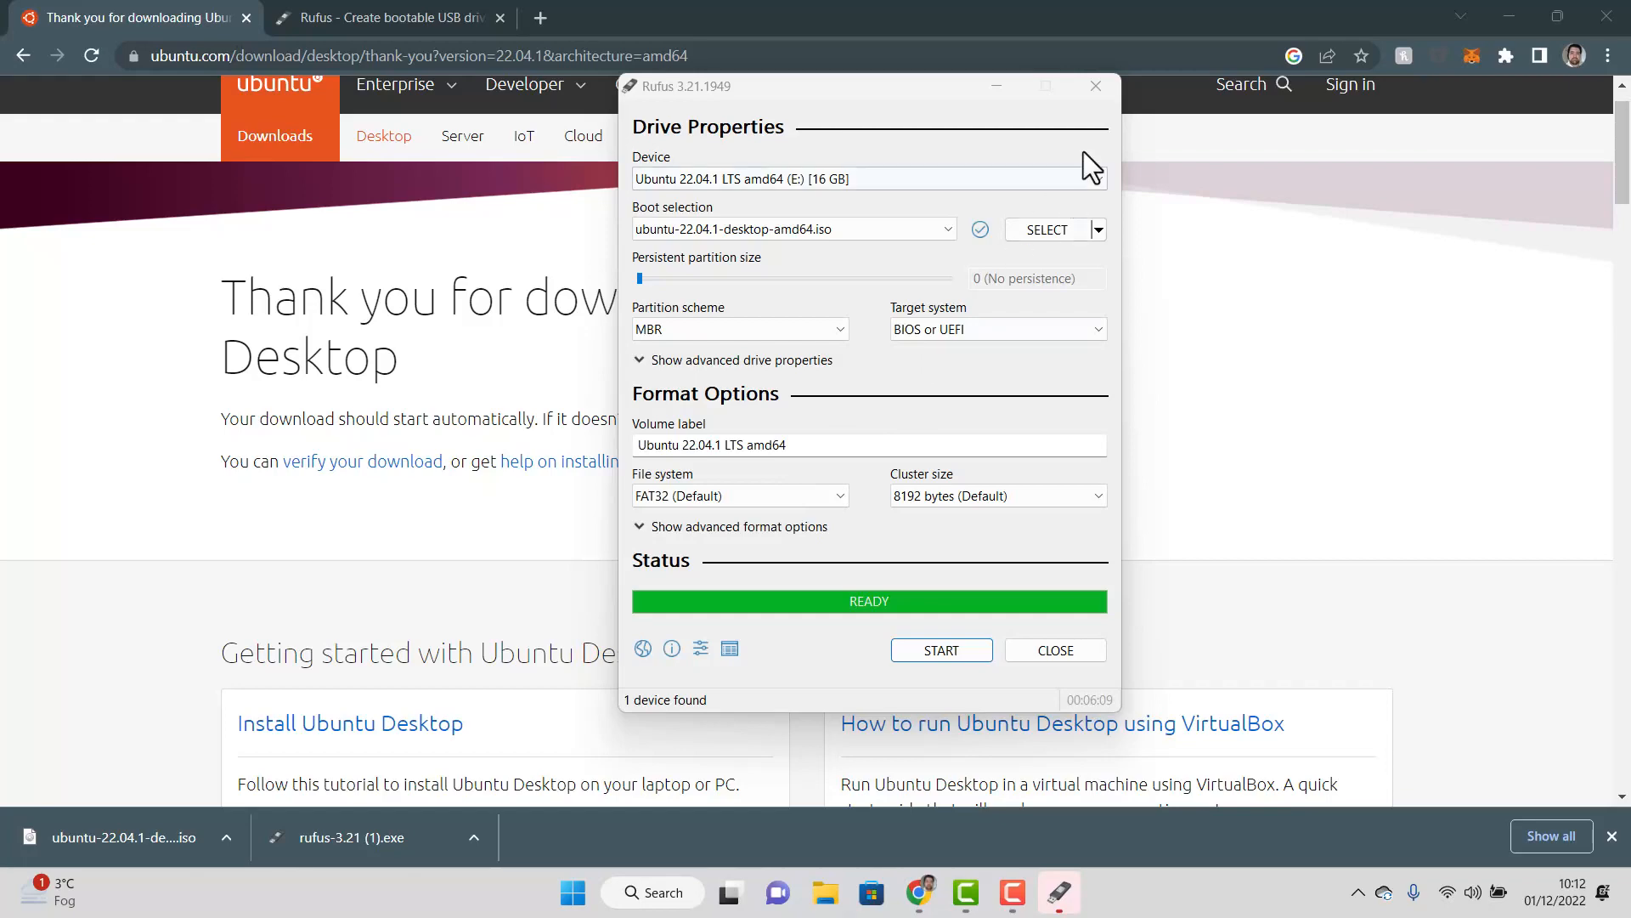
Close Rufus and boot the machine from EFI USB Device in the Boot Manager
click(1095, 92)
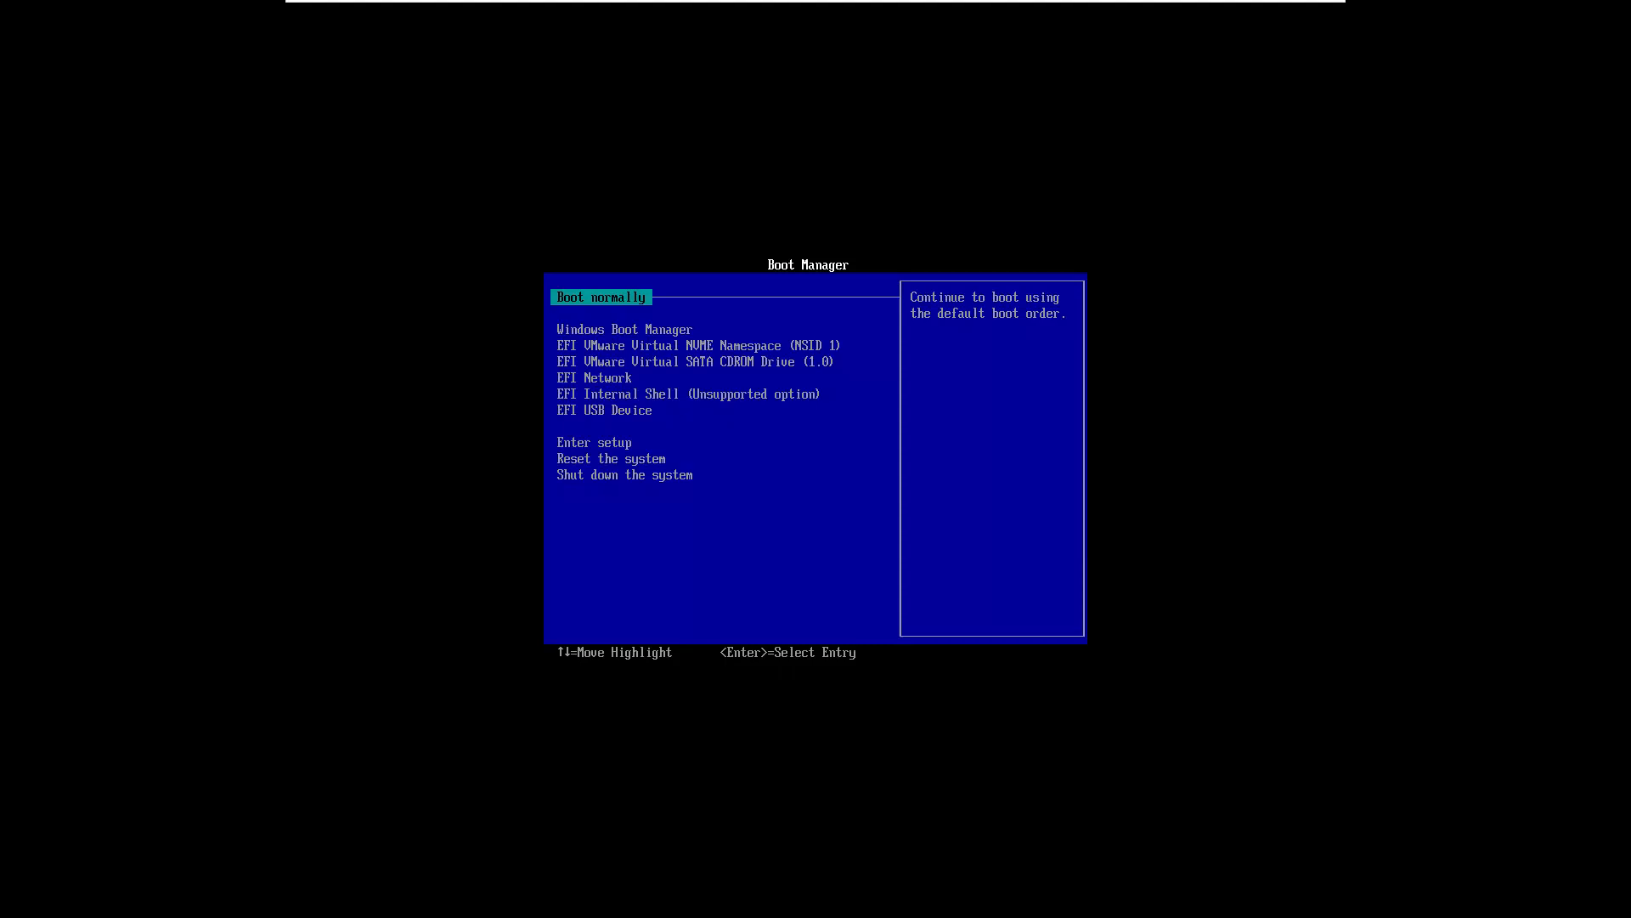
key(Down)
key(Down)
key(Down)
key(Down)
key(Down)
key(Down)
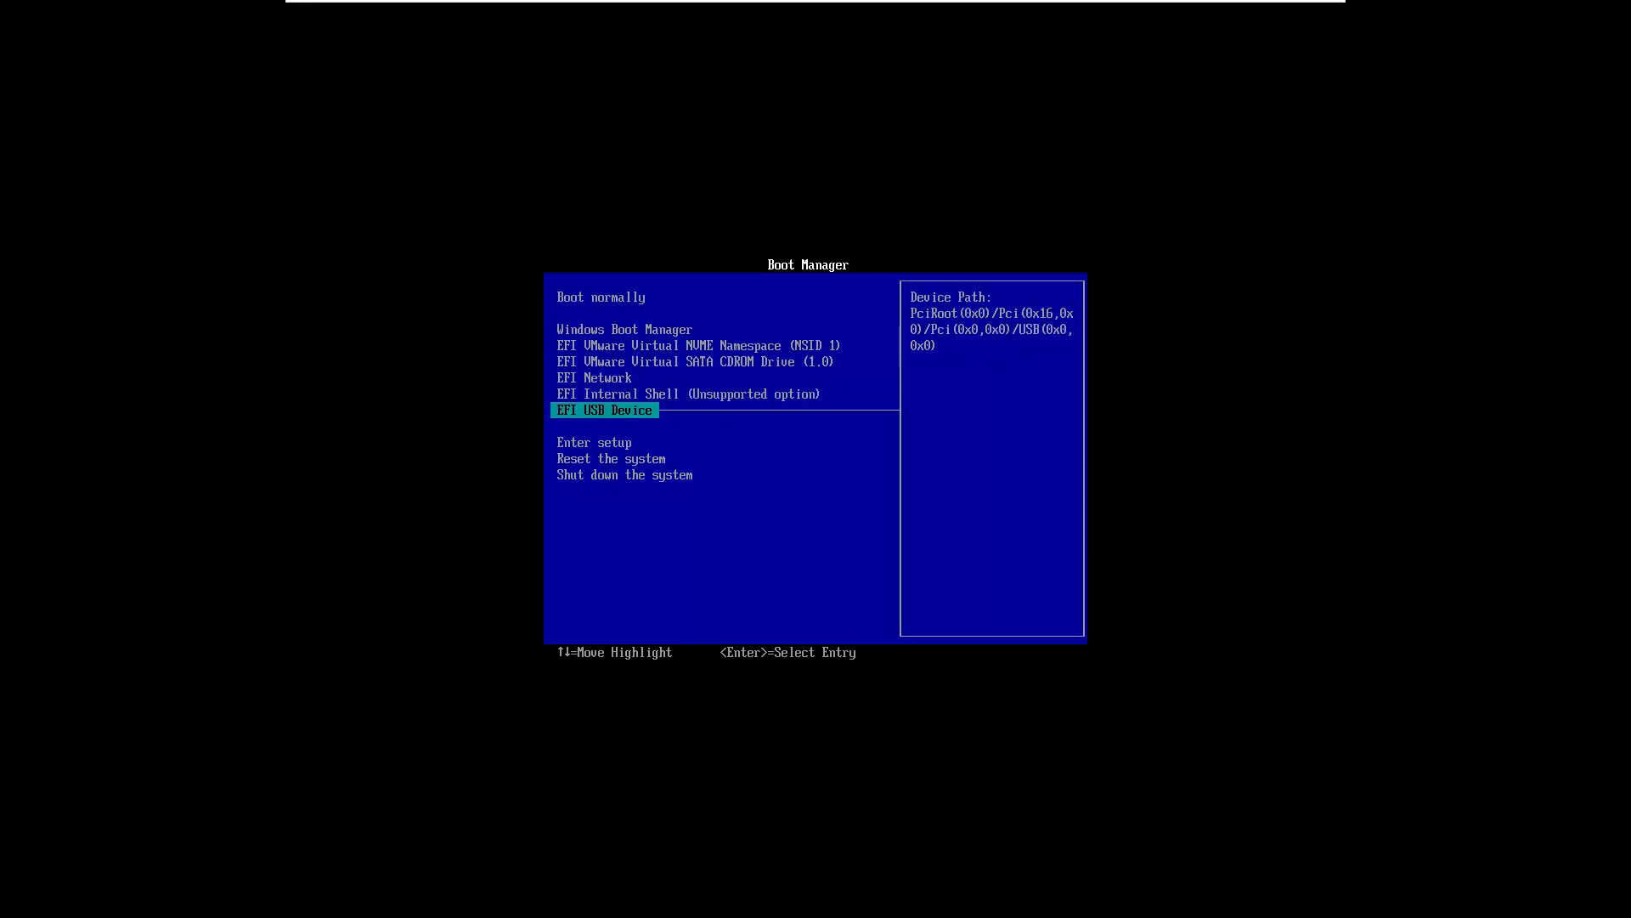
key(Return)
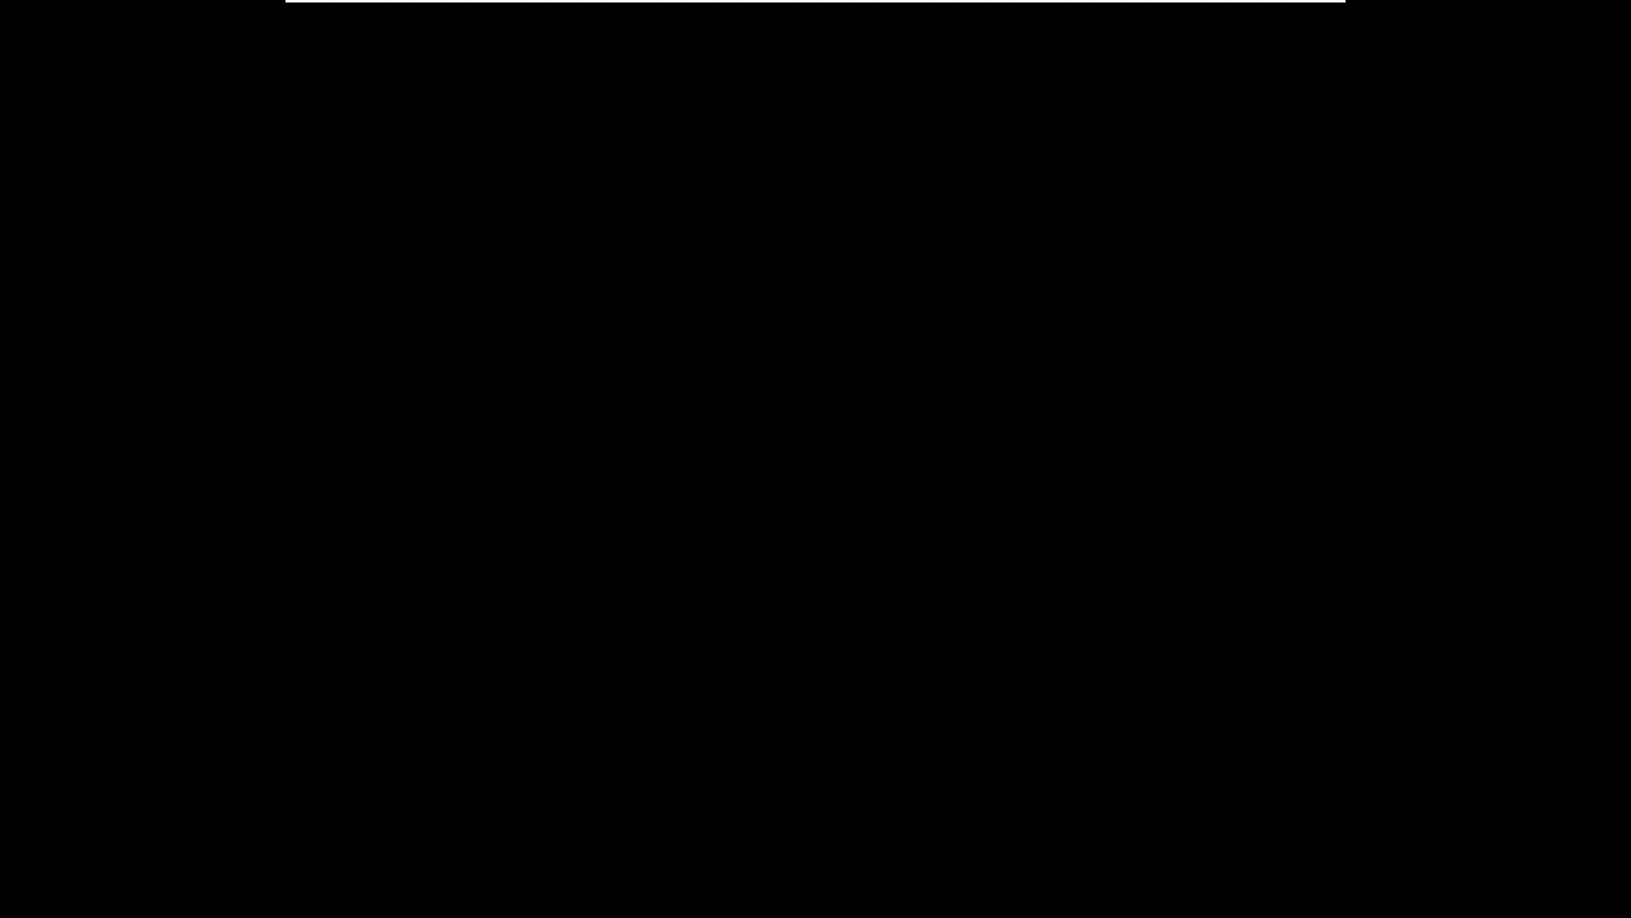
Halt the GRUB countdown and boot the 'Try or Install Ubuntu' entry
key(Down)
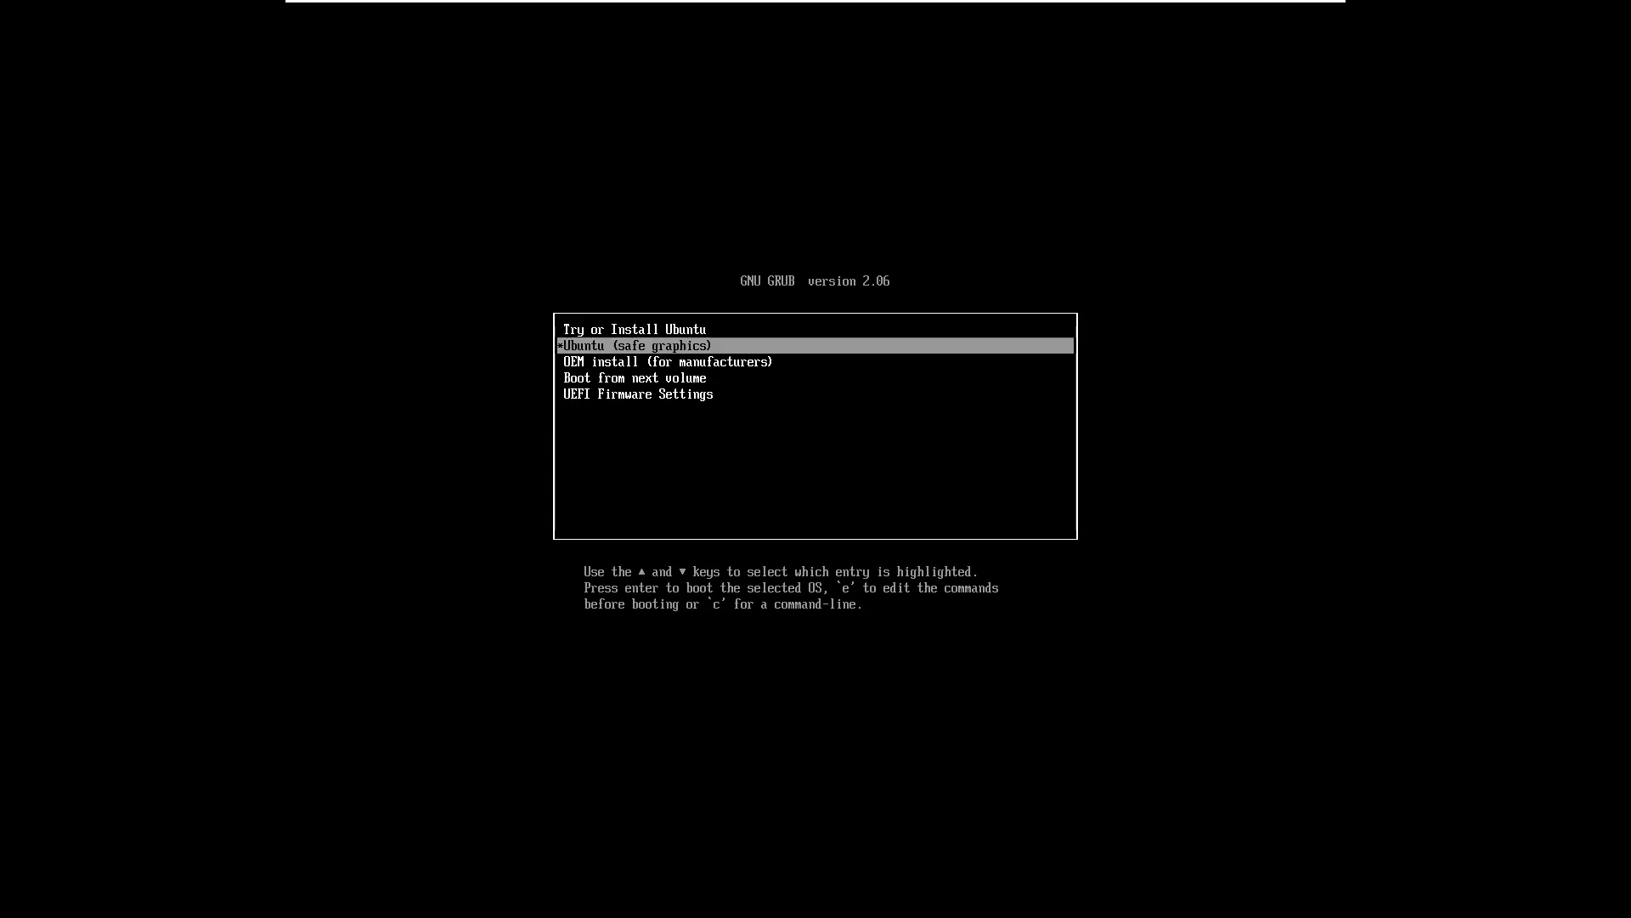
key(Up)
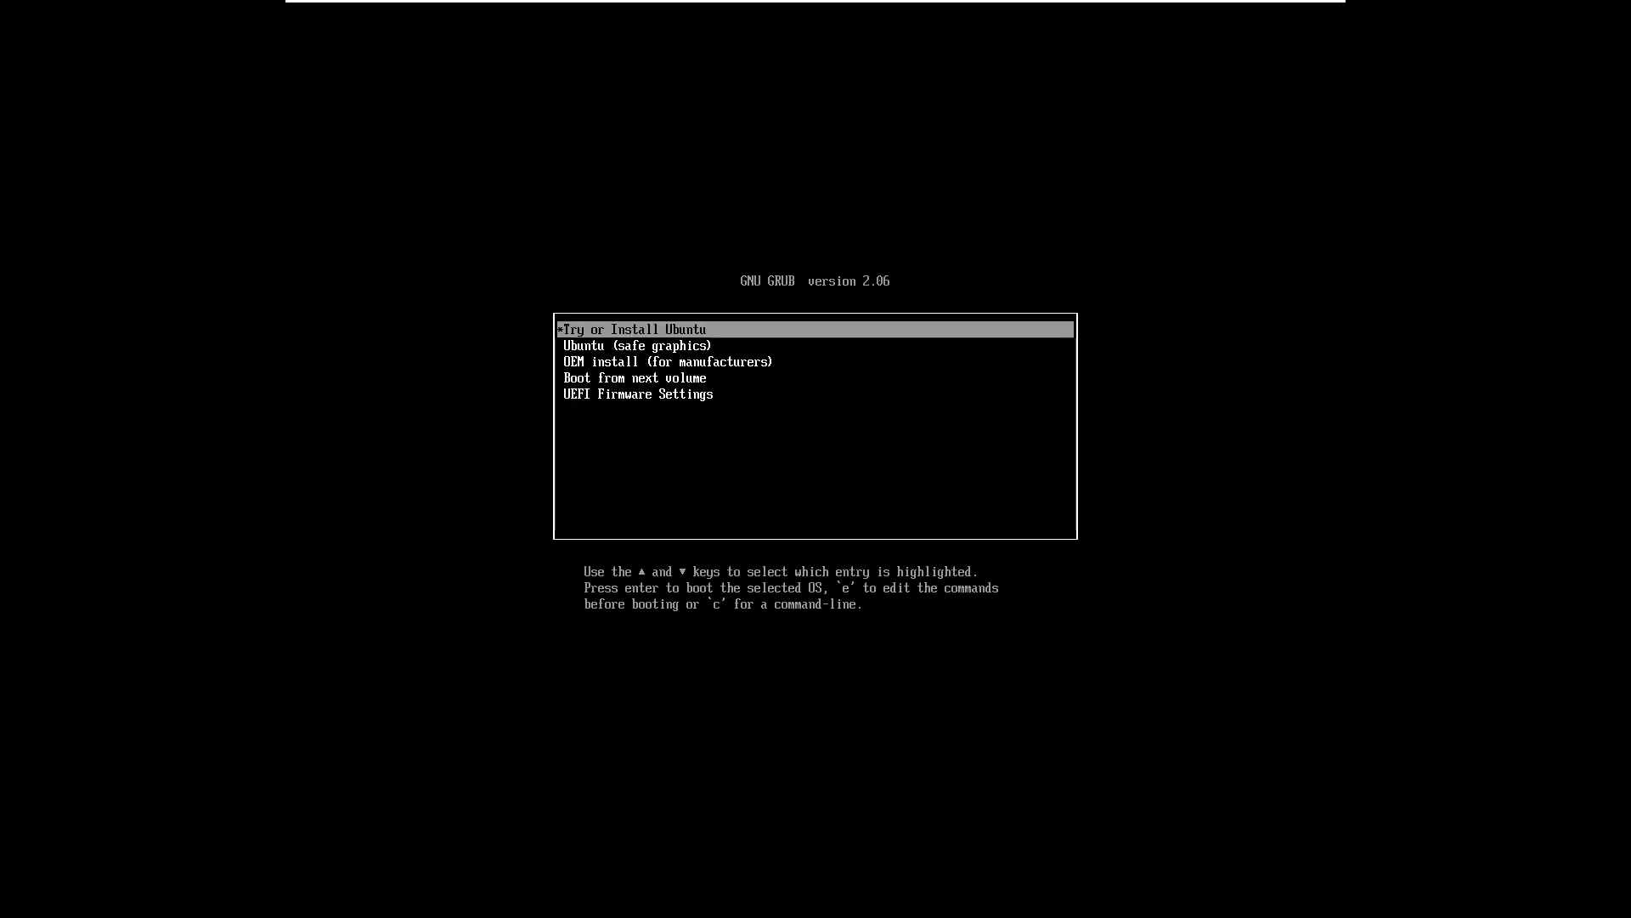
key(Return)
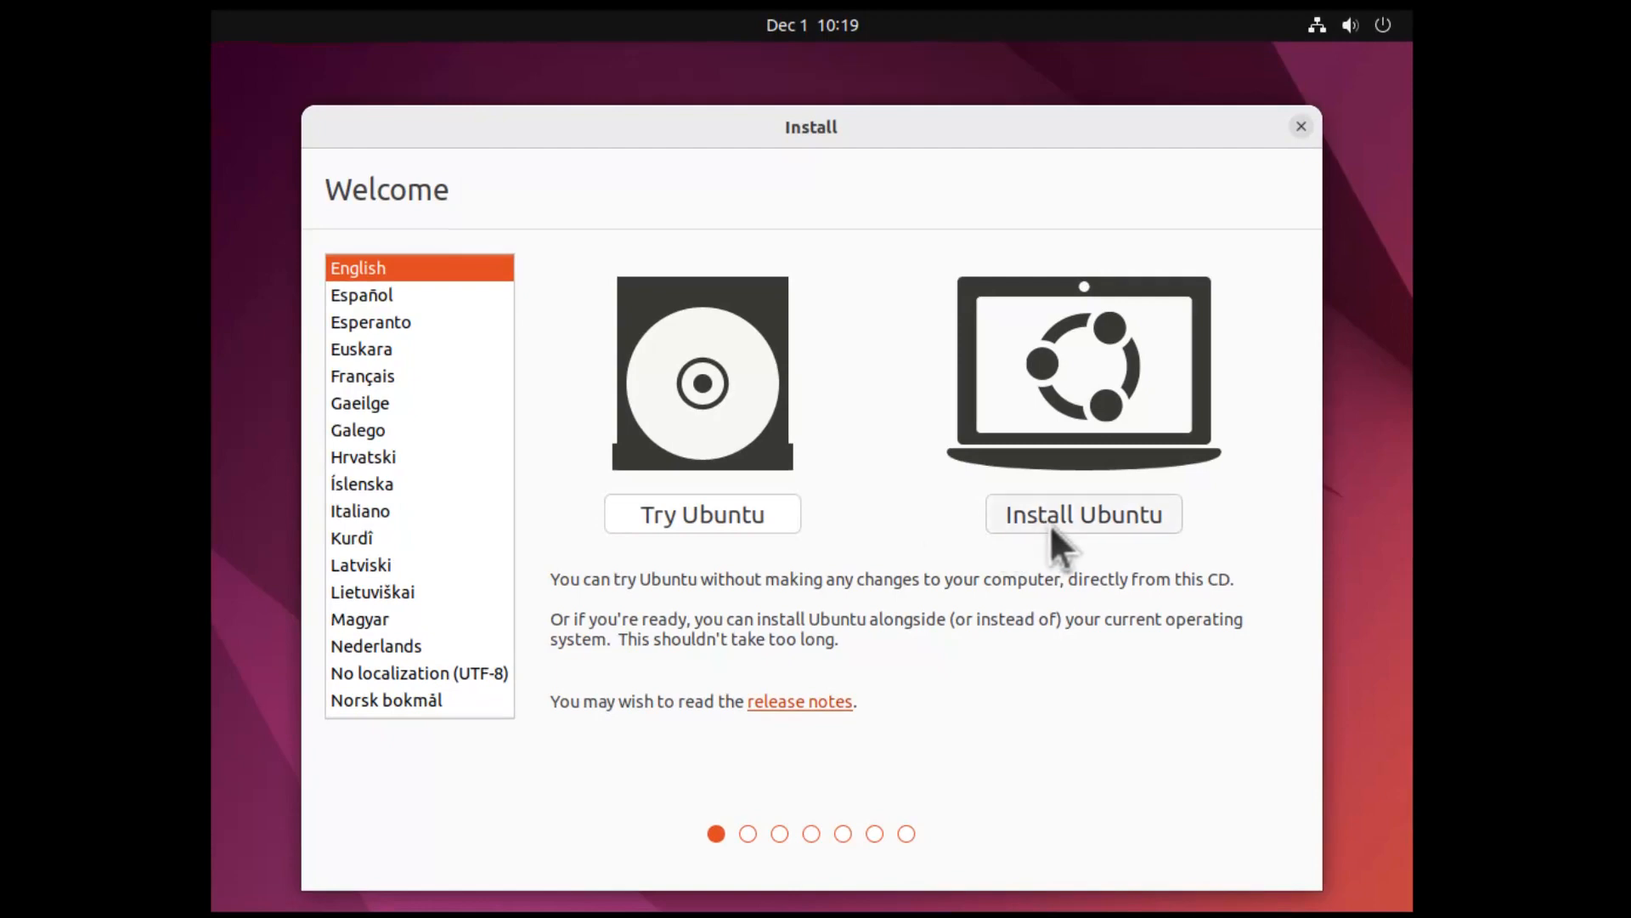
Start Install Ubuntu with an English (UK) keyboard and third-party drivers and media formats included
click(1051, 527)
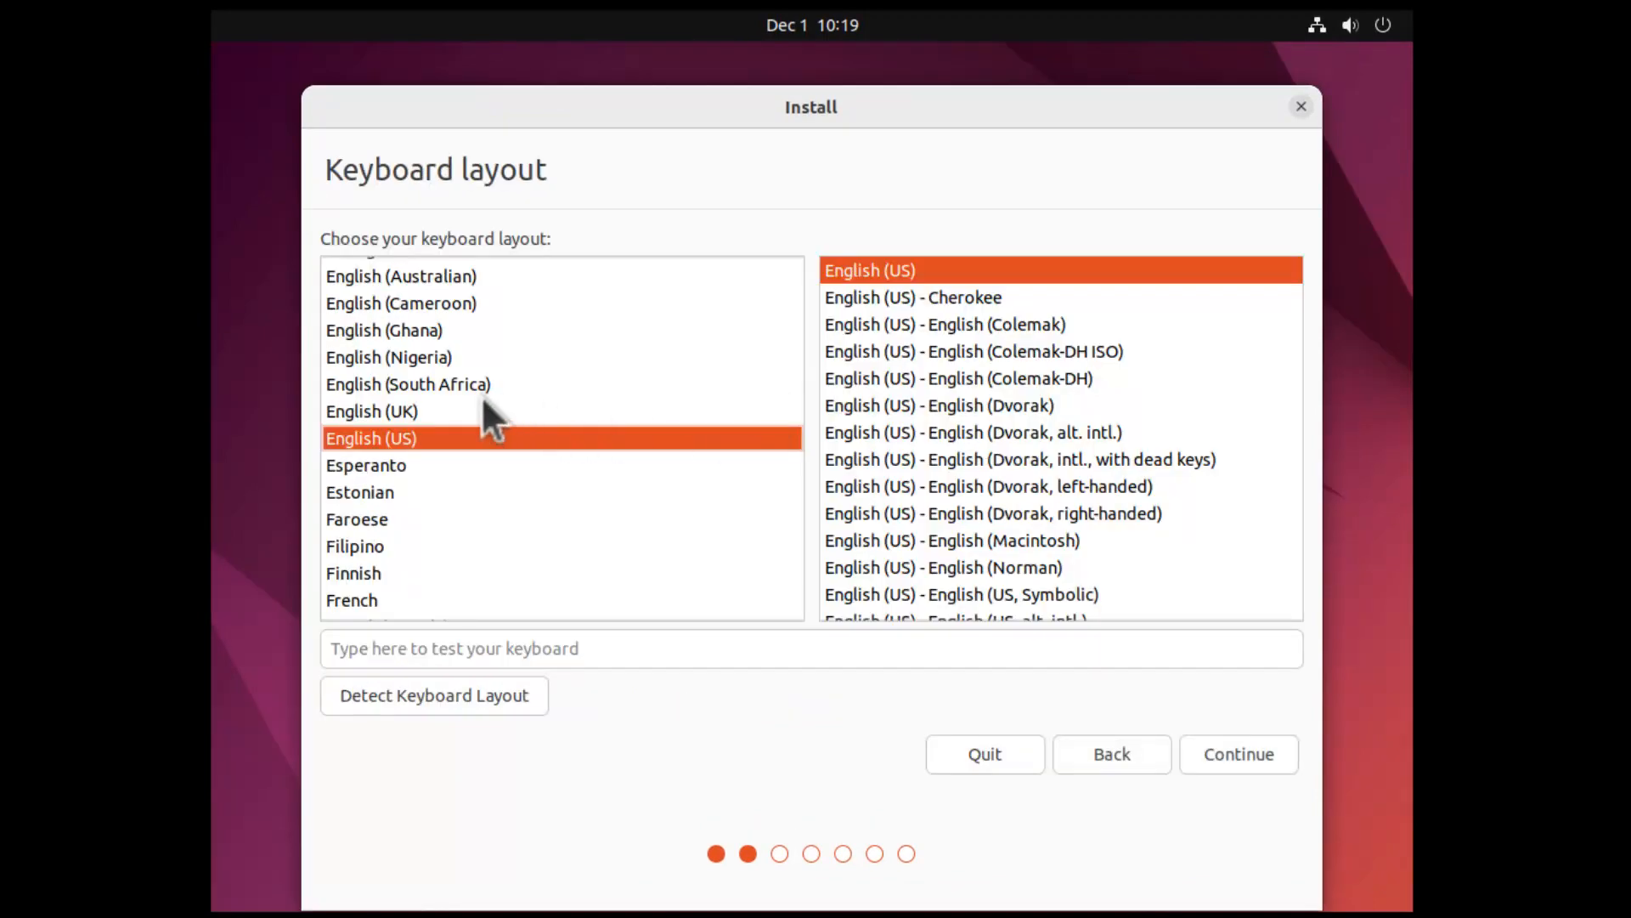
click(434, 411)
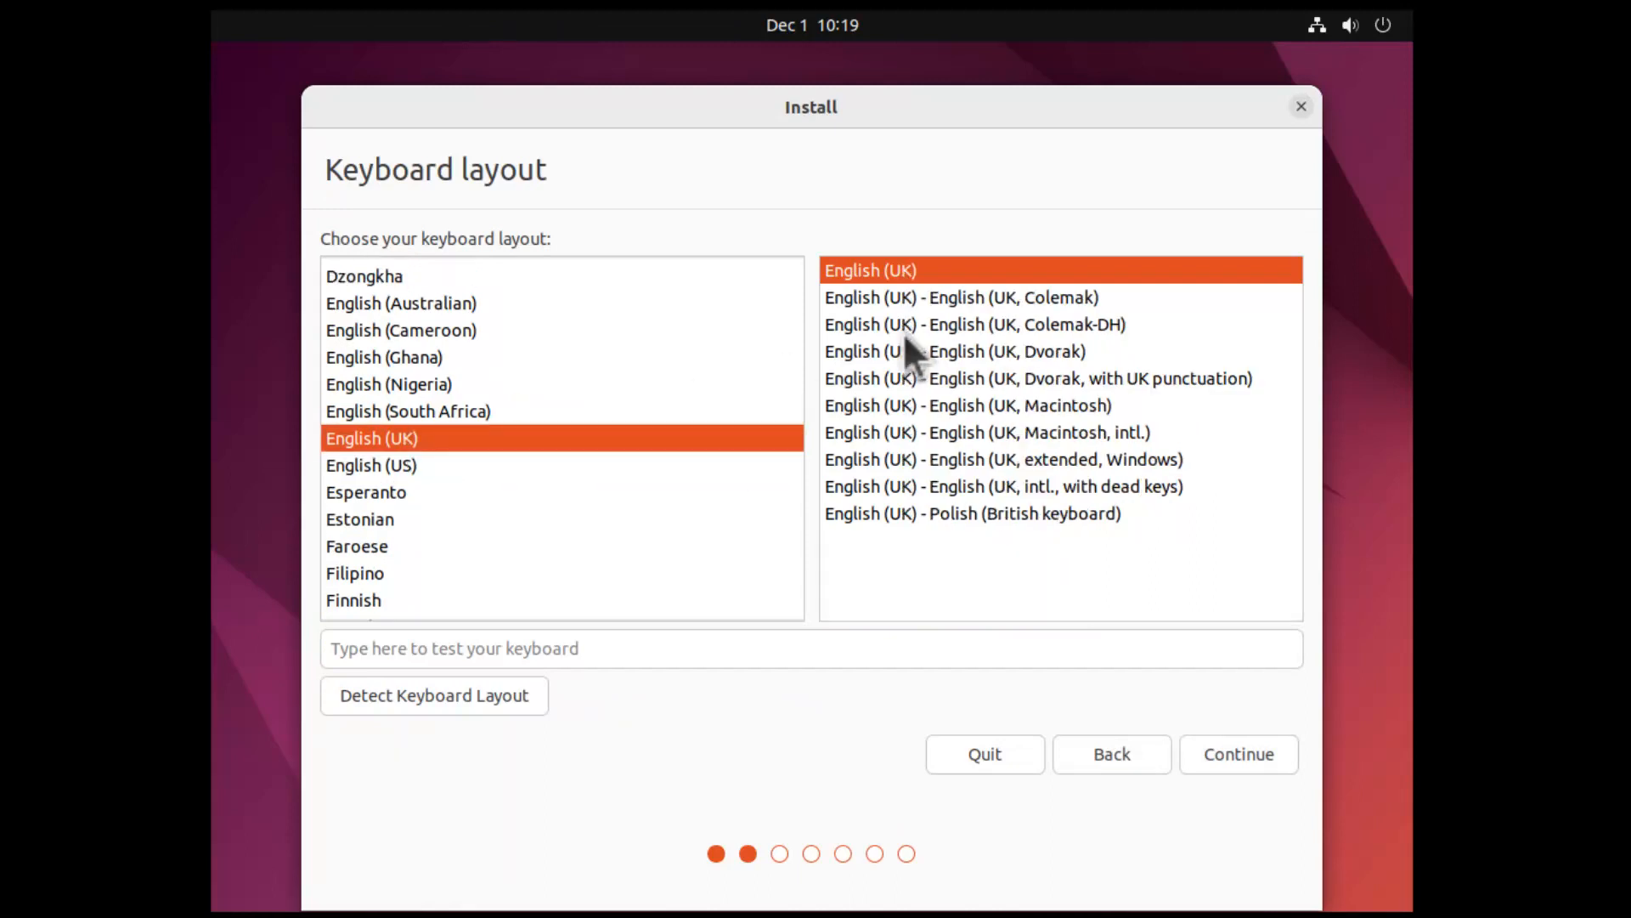
click(1243, 767)
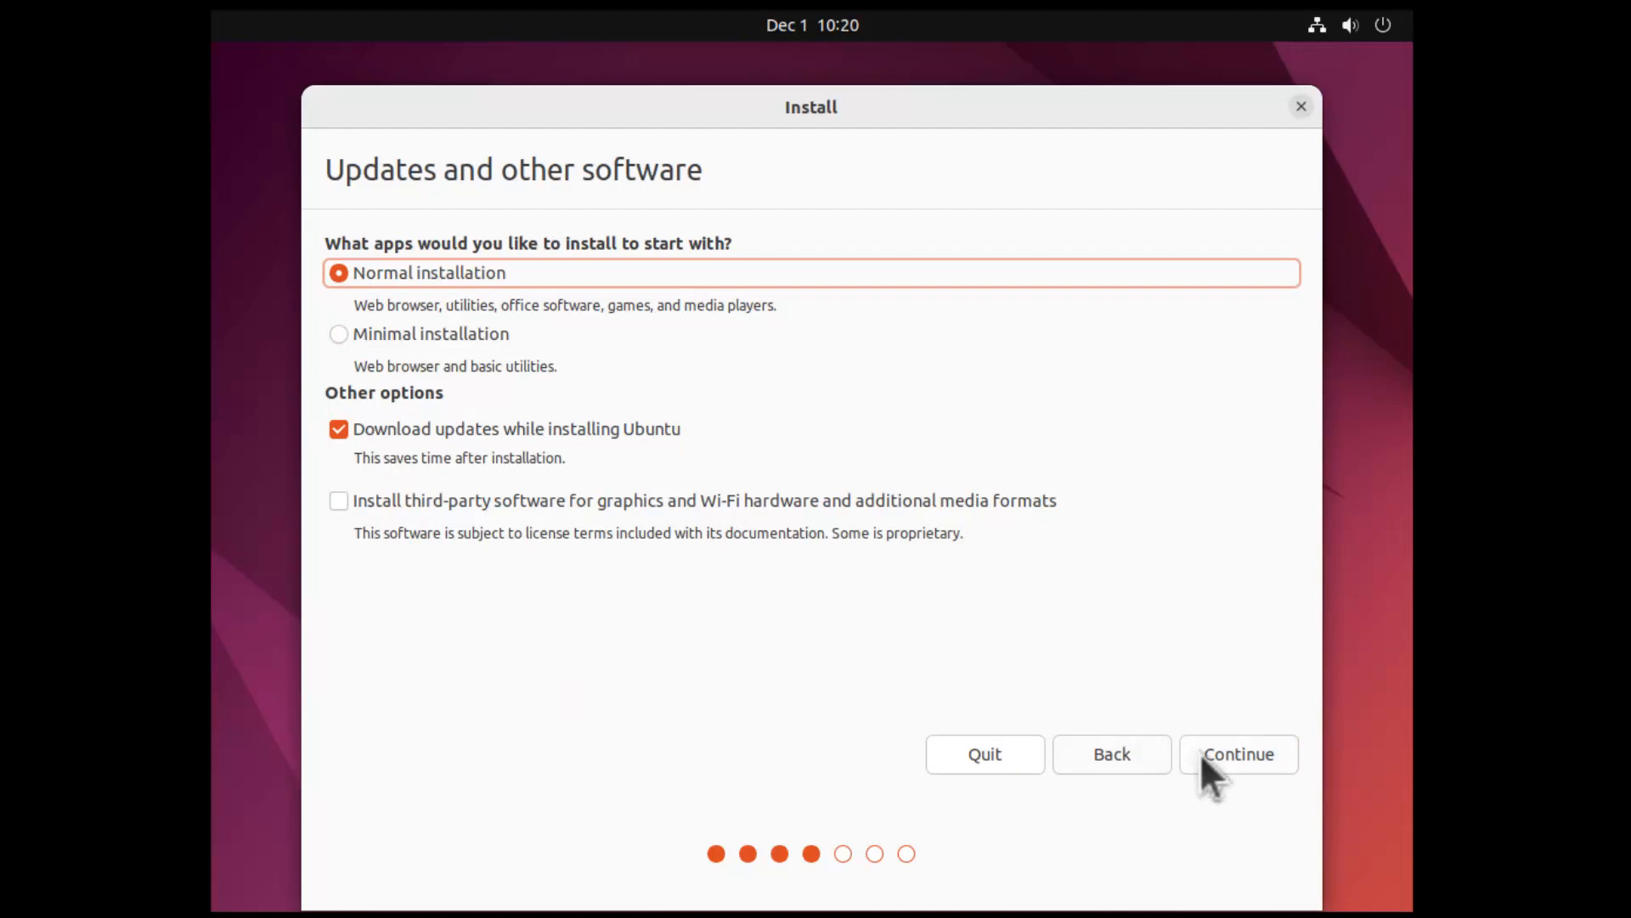
click(873, 500)
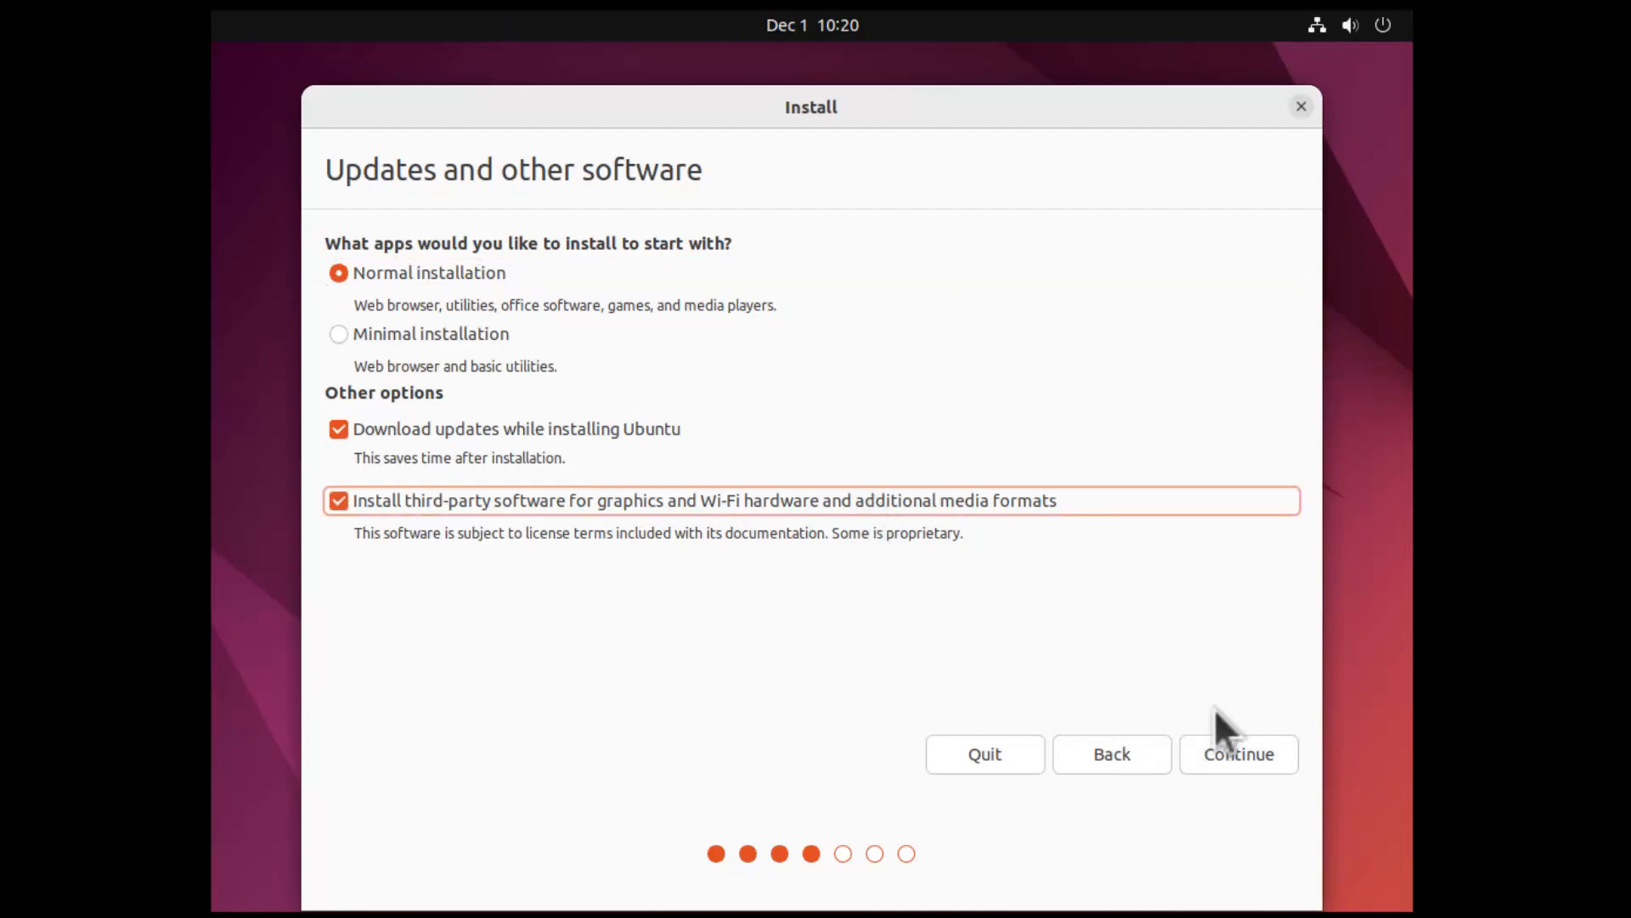
click(1251, 761)
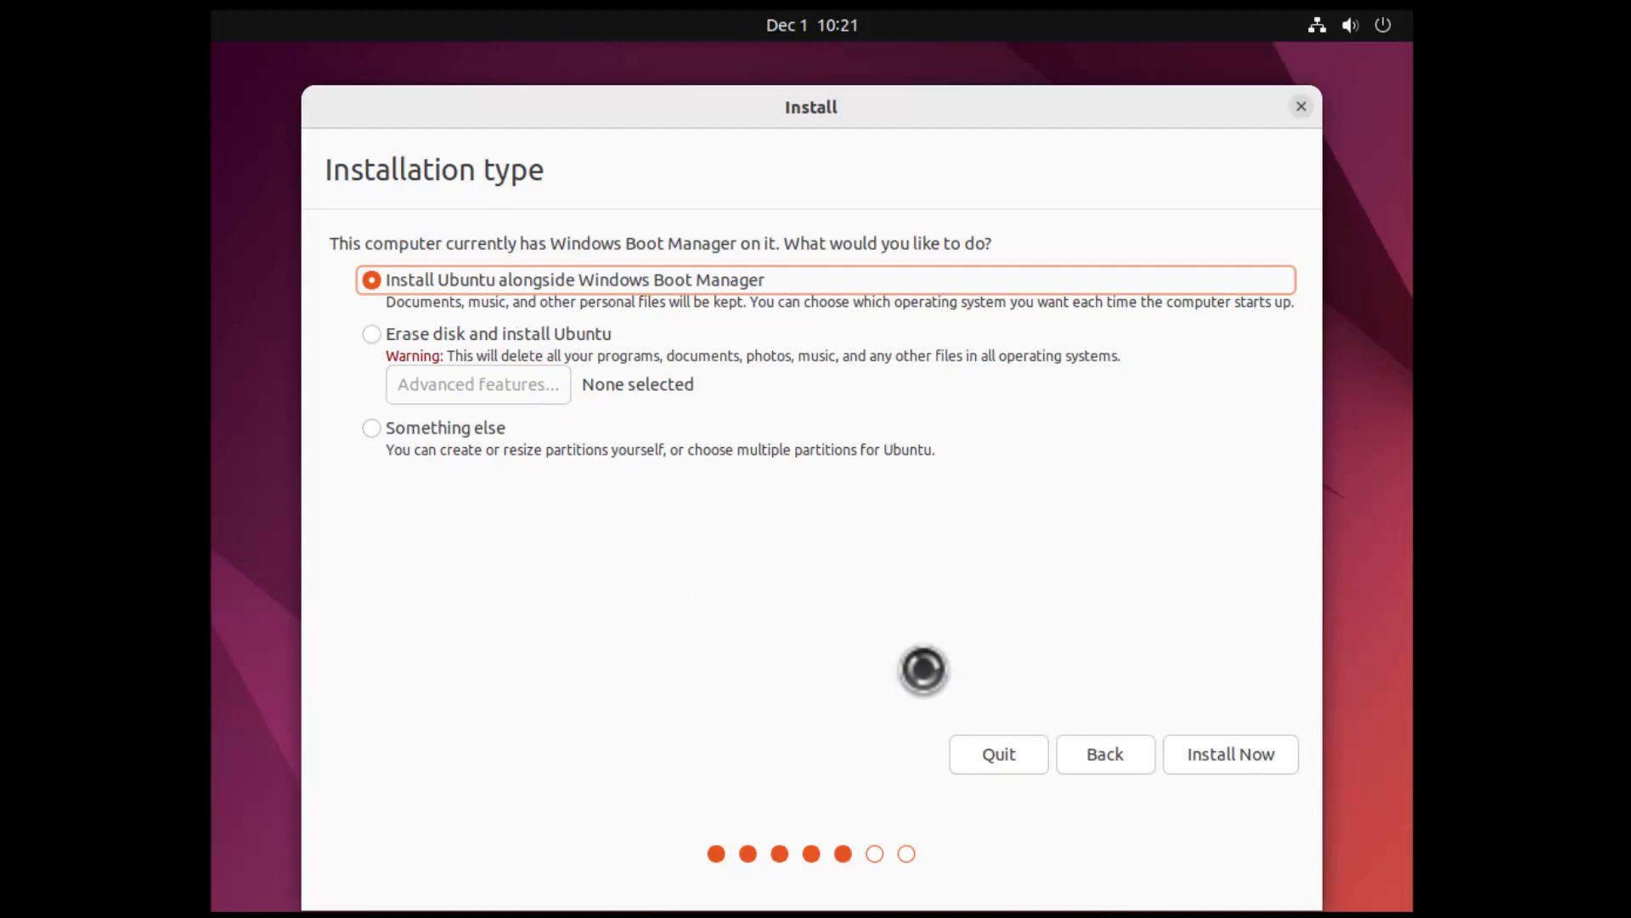
Choose Install Now alongside Windows Boot Manager and confirm writing the partition changes to disk
click(1252, 758)
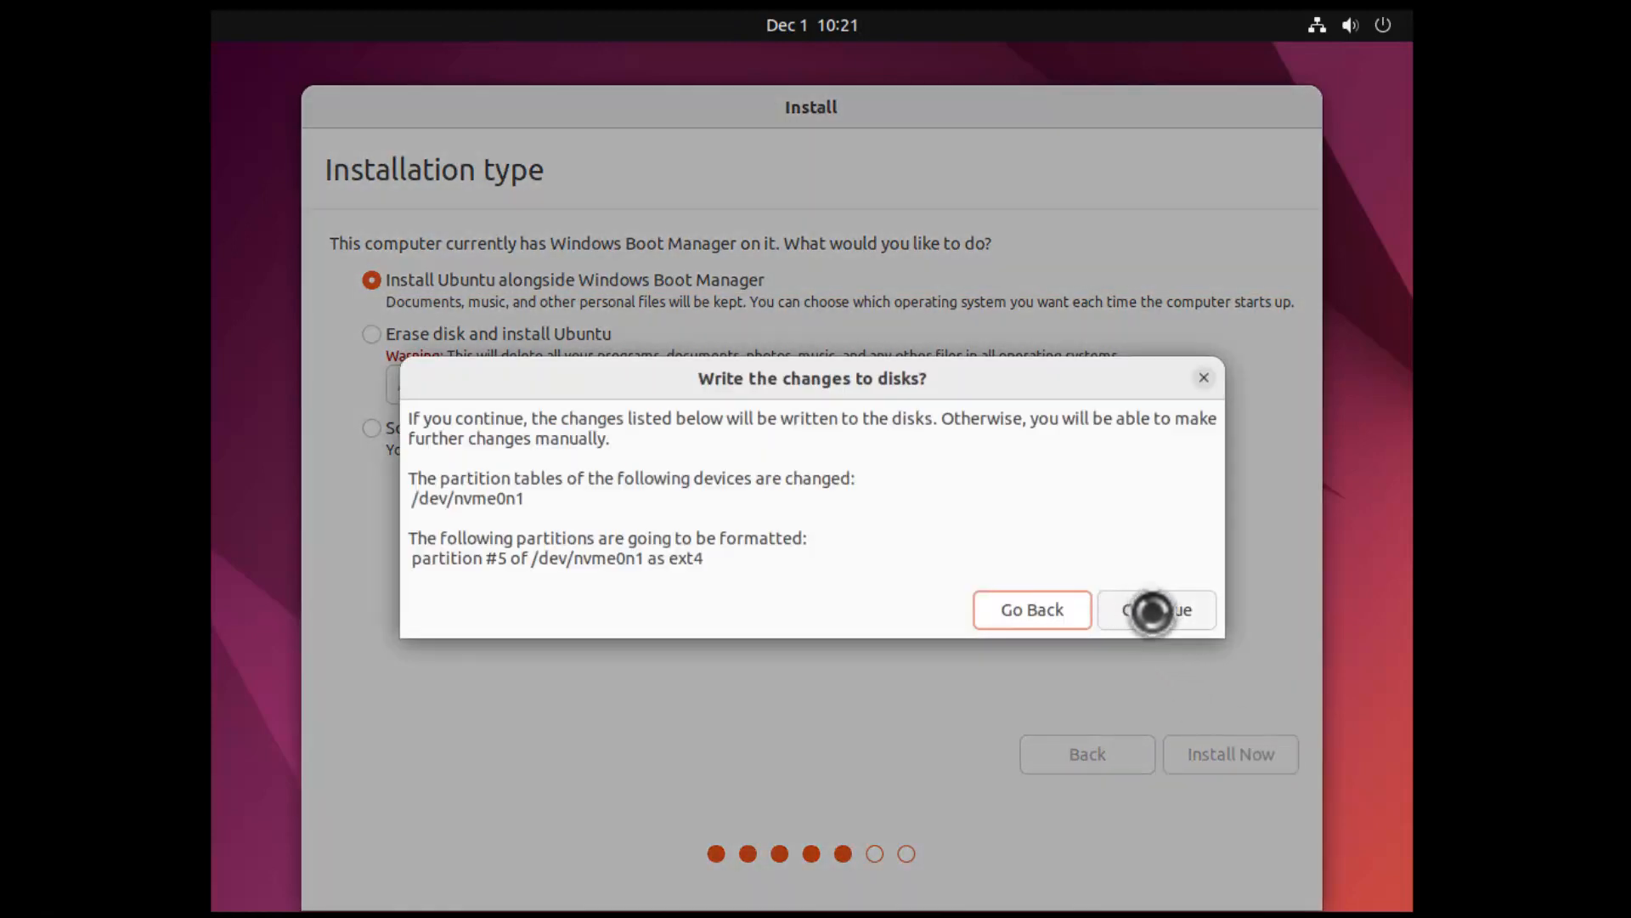
click(1150, 618)
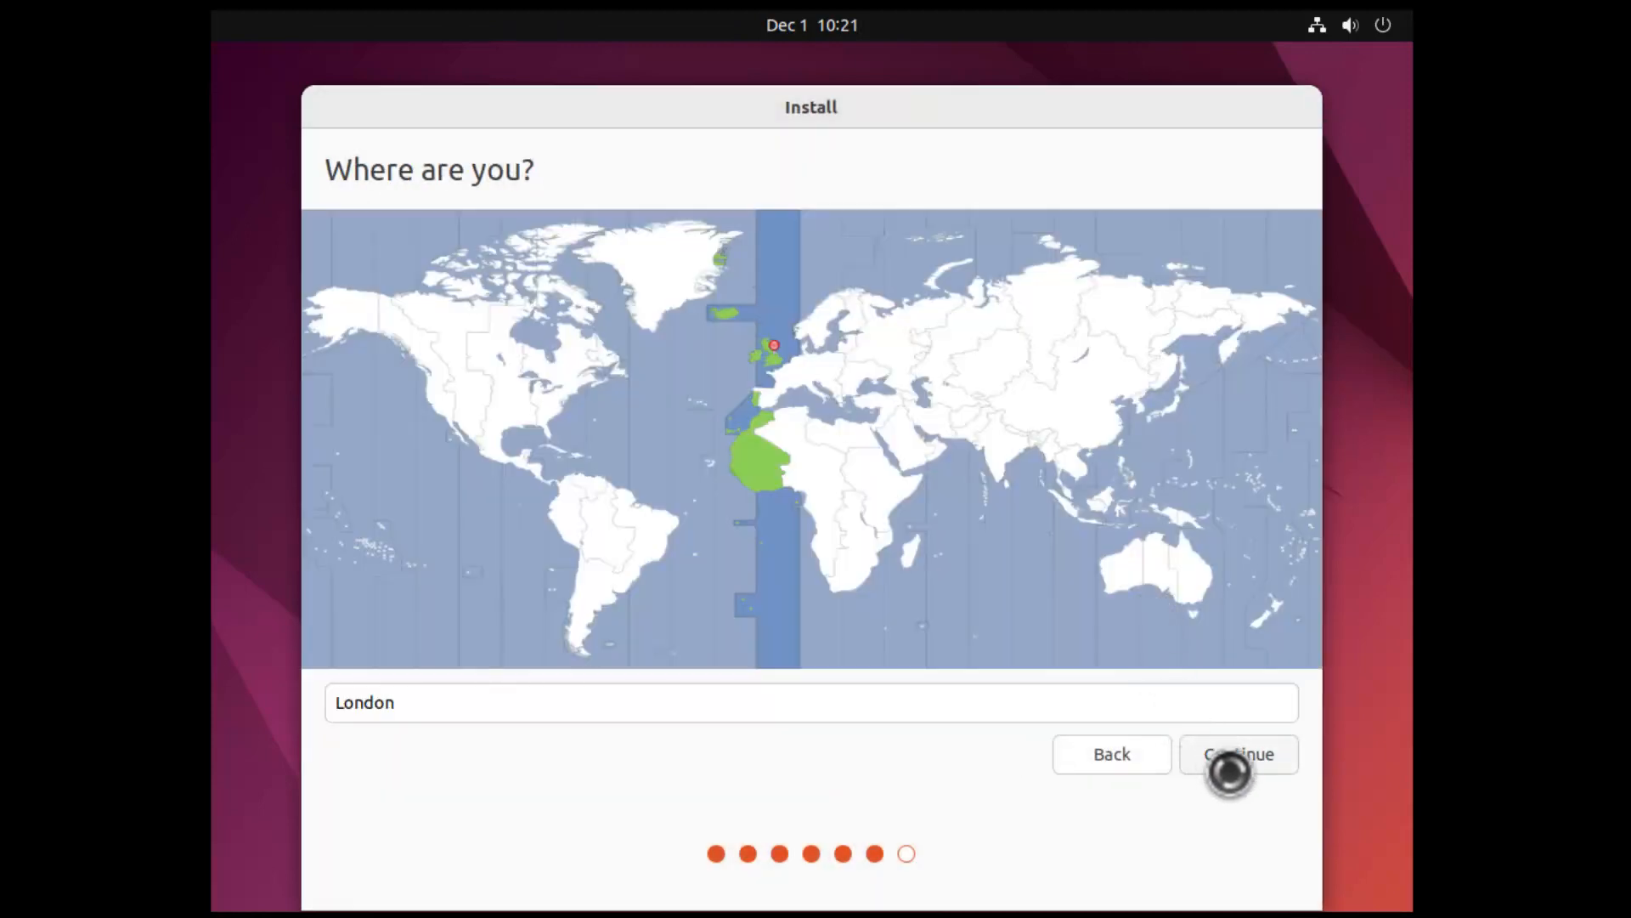
Keep London as the location, fill in the name, computer name and password fields, and enable automatic login
click(1230, 772)
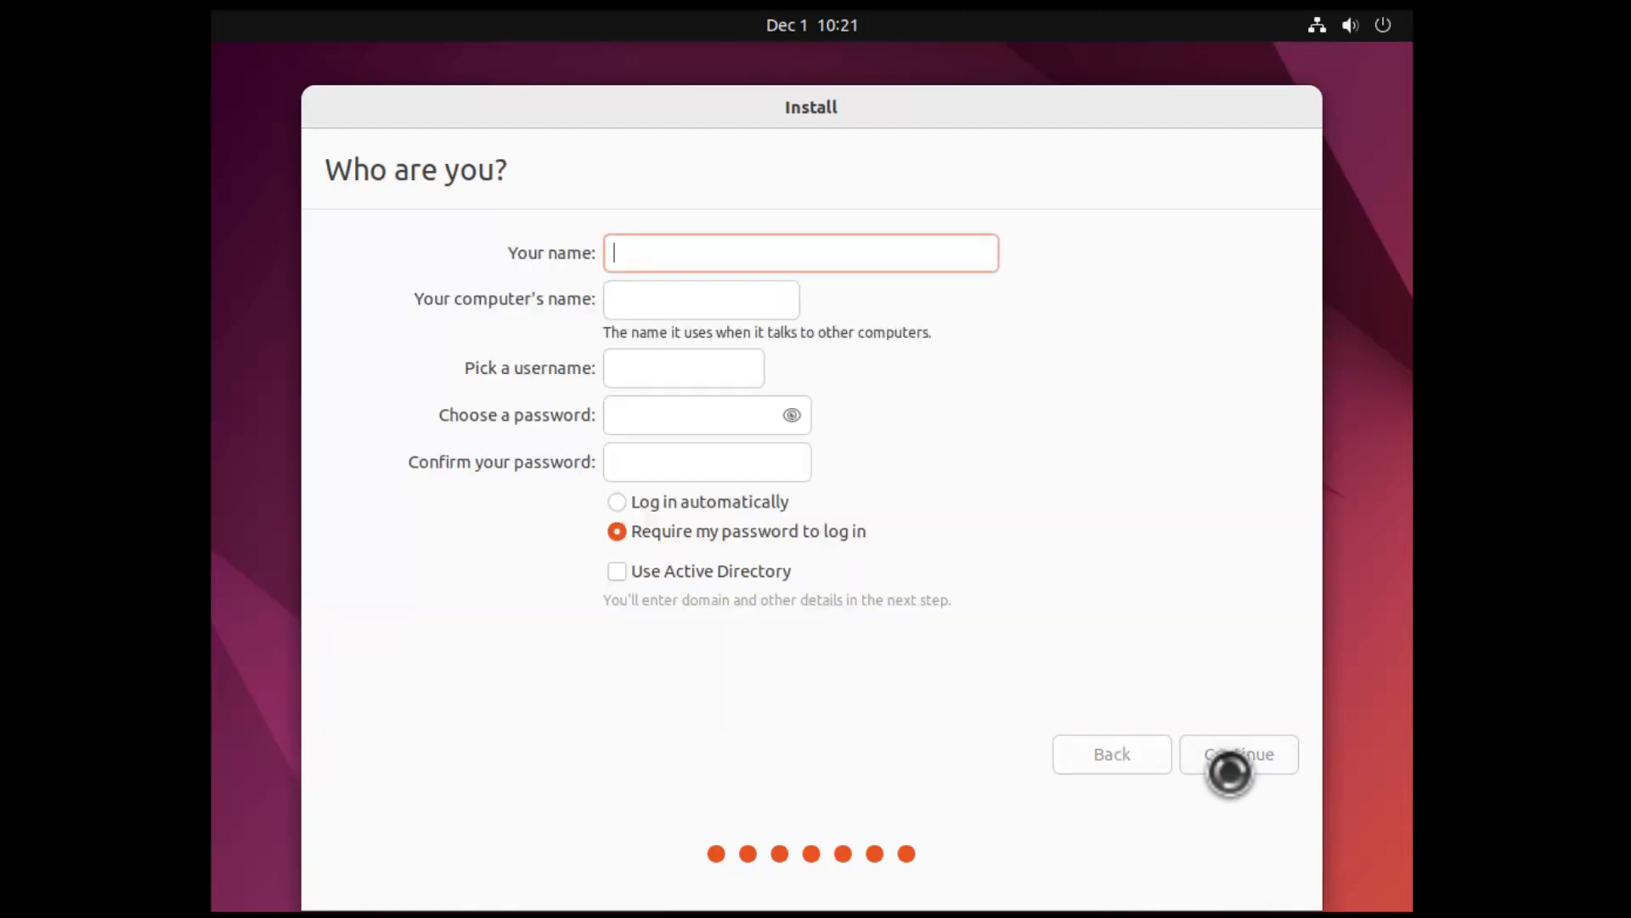
text(ck)
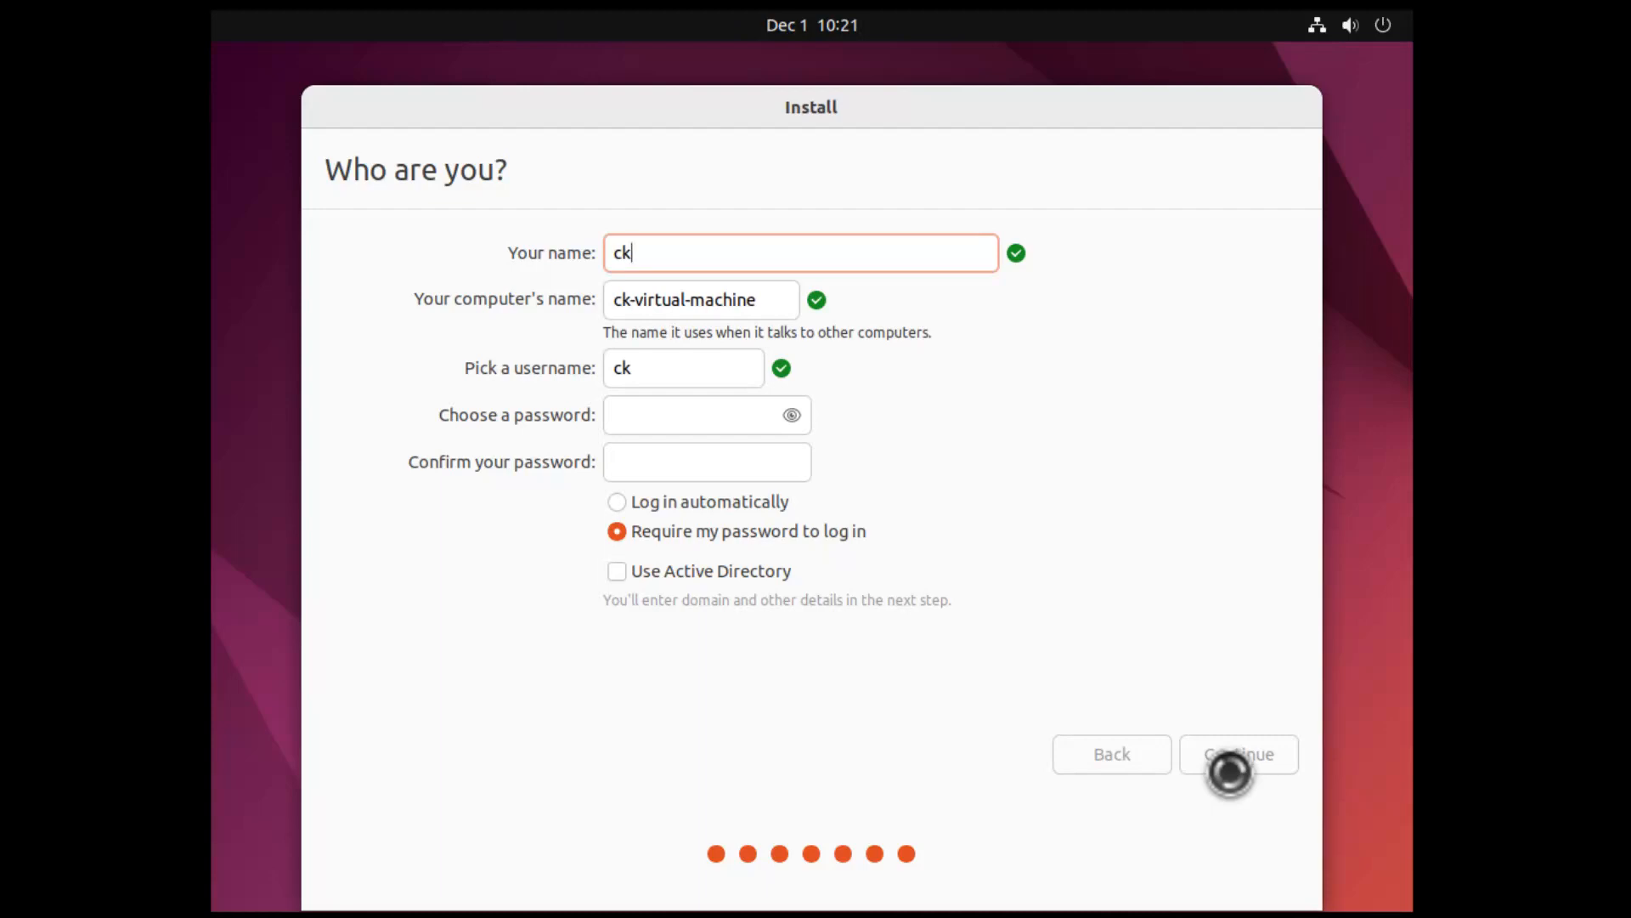
text(enthusiast)
key(Tab)
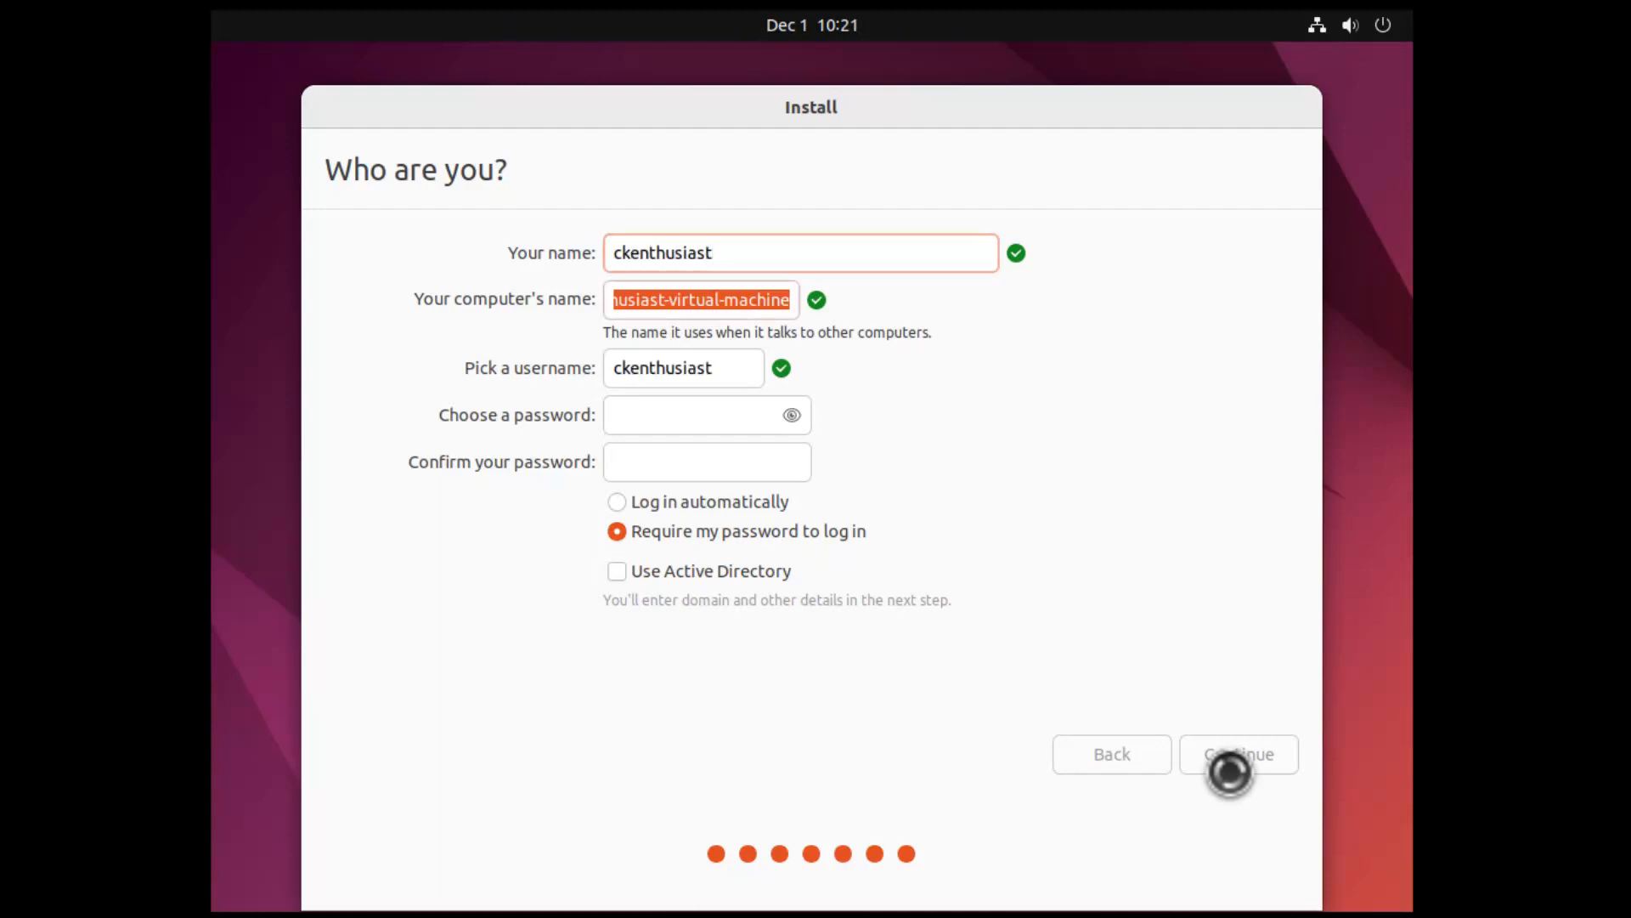
text(ckmachine)
key(Tab)
key(Tab)
text(1234567)
key(Tab)
text(1234567)
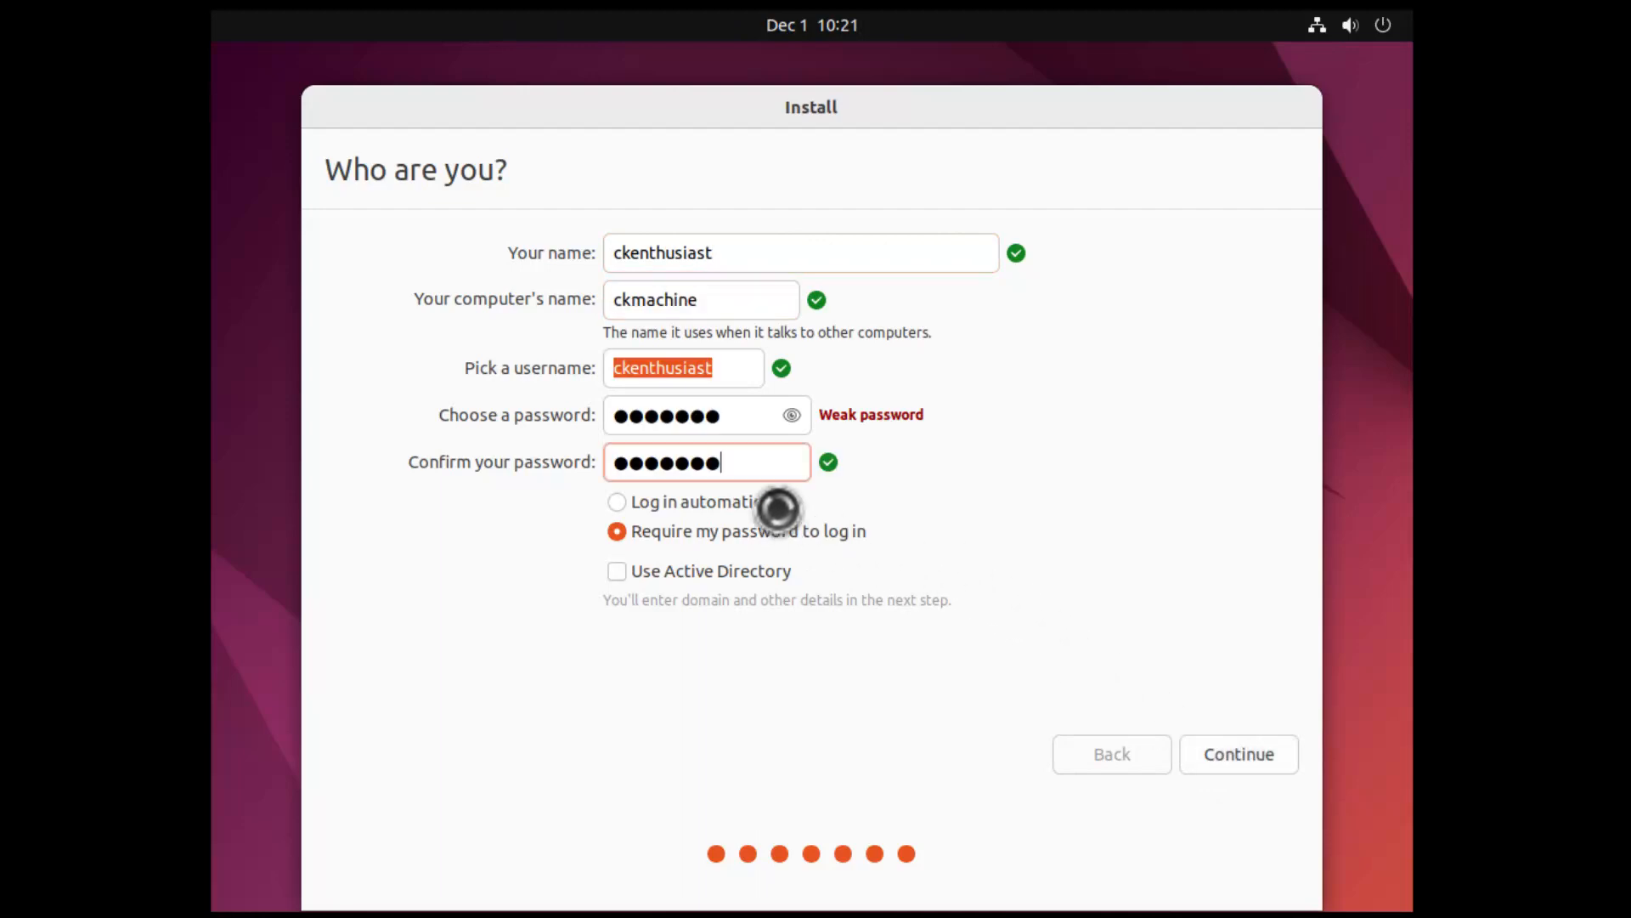
click(709, 505)
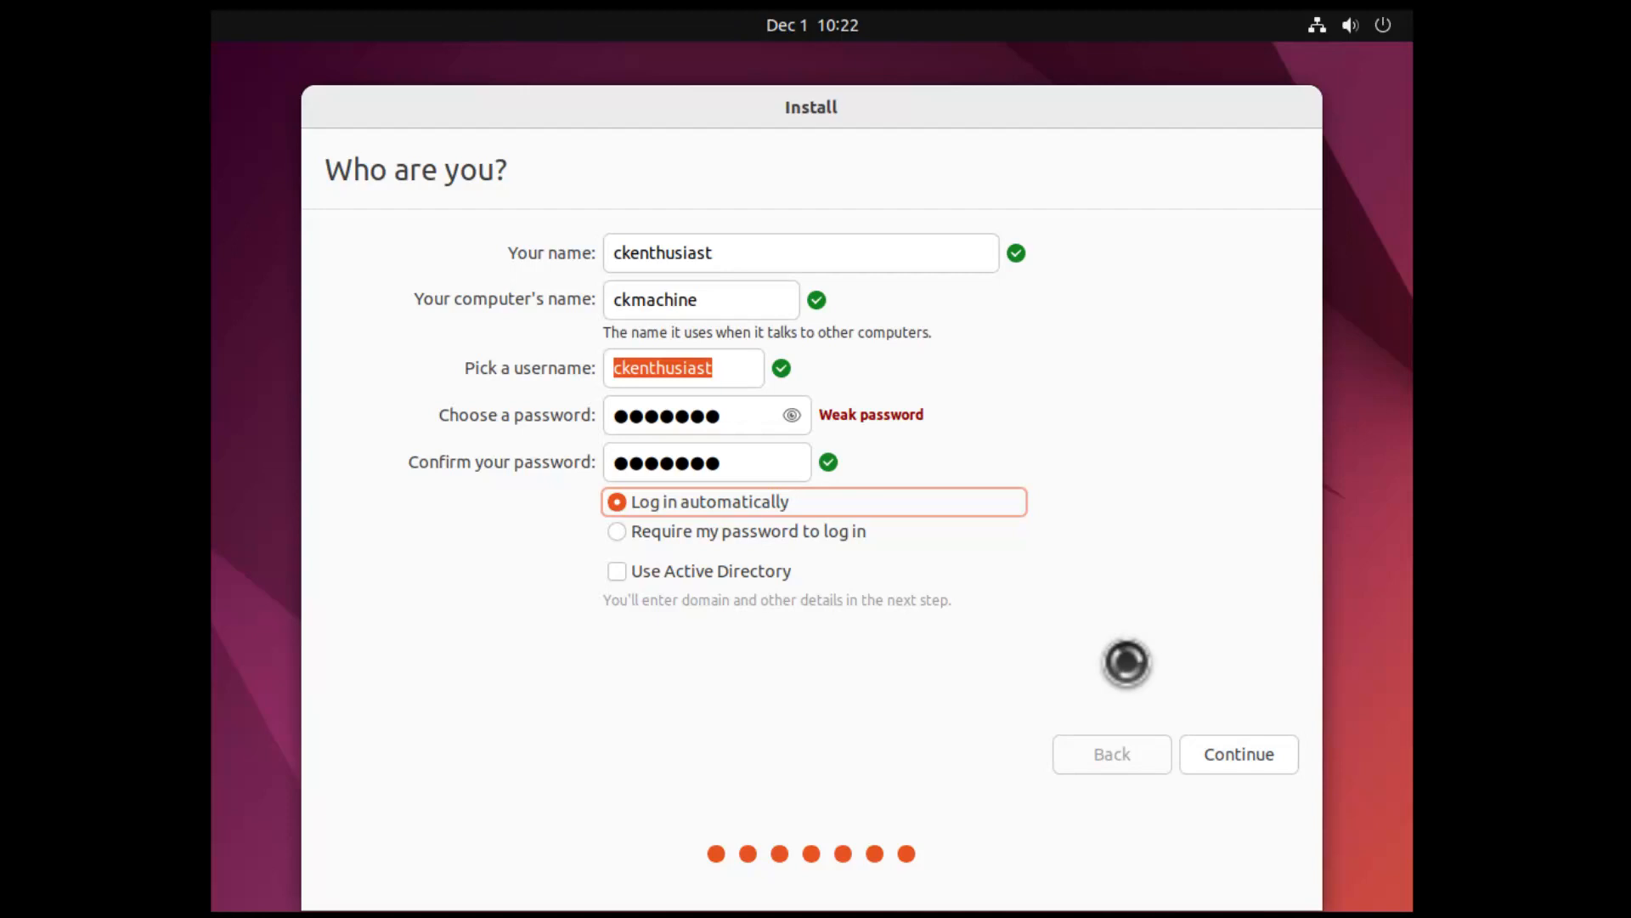
click(1222, 762)
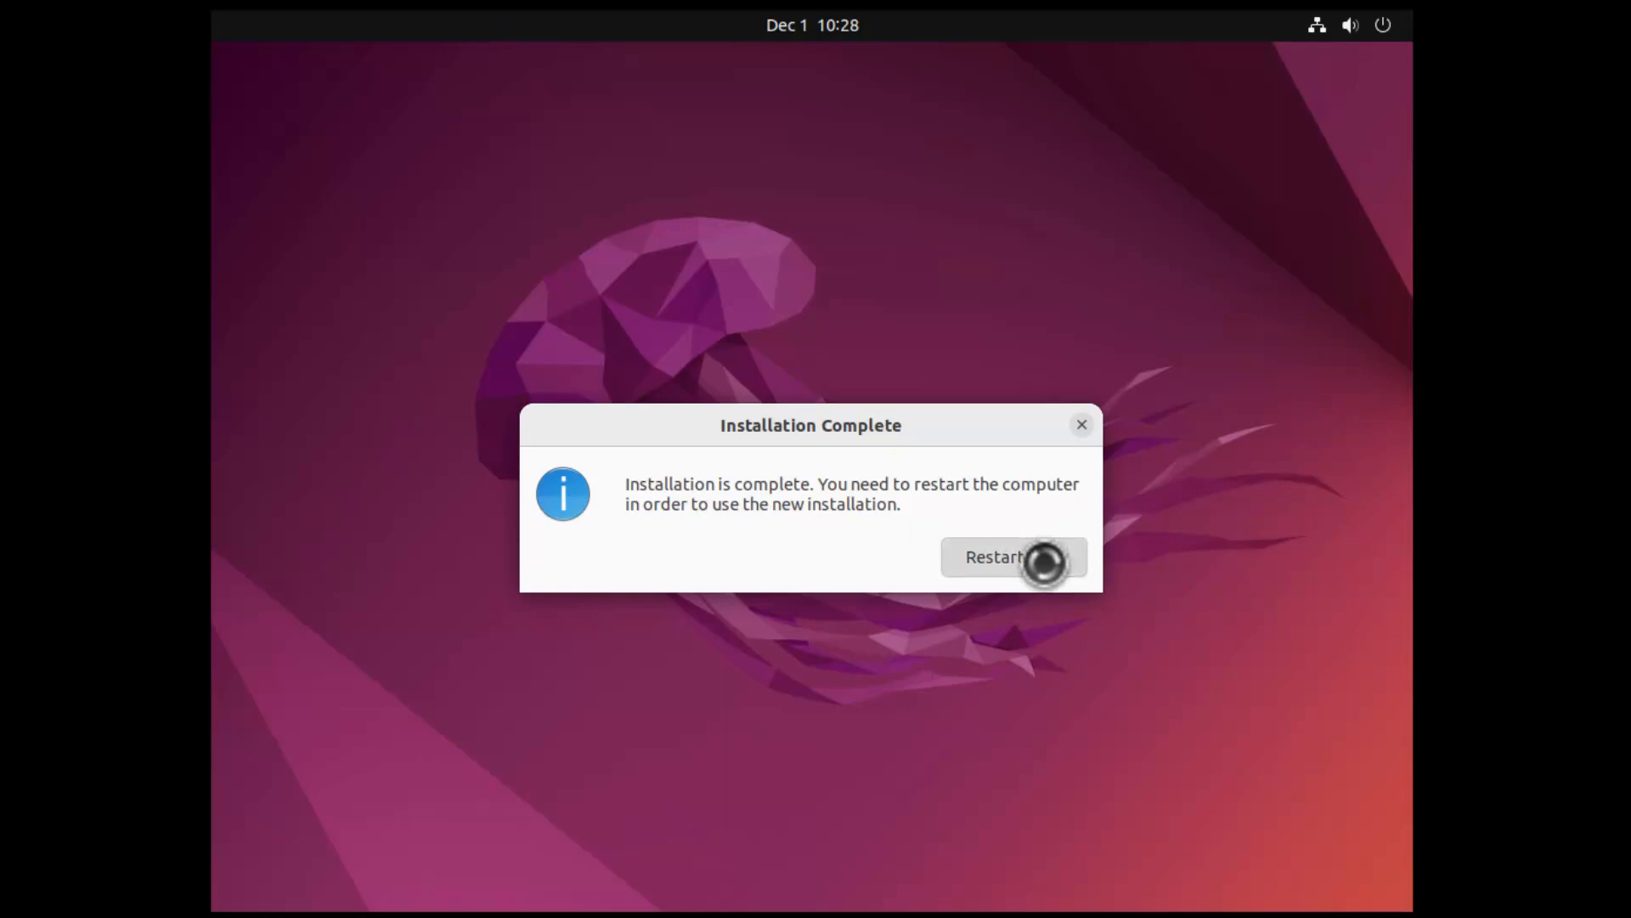
Restart into the new Ubuntu installation, confirming the installation medium has been removed
click(1045, 562)
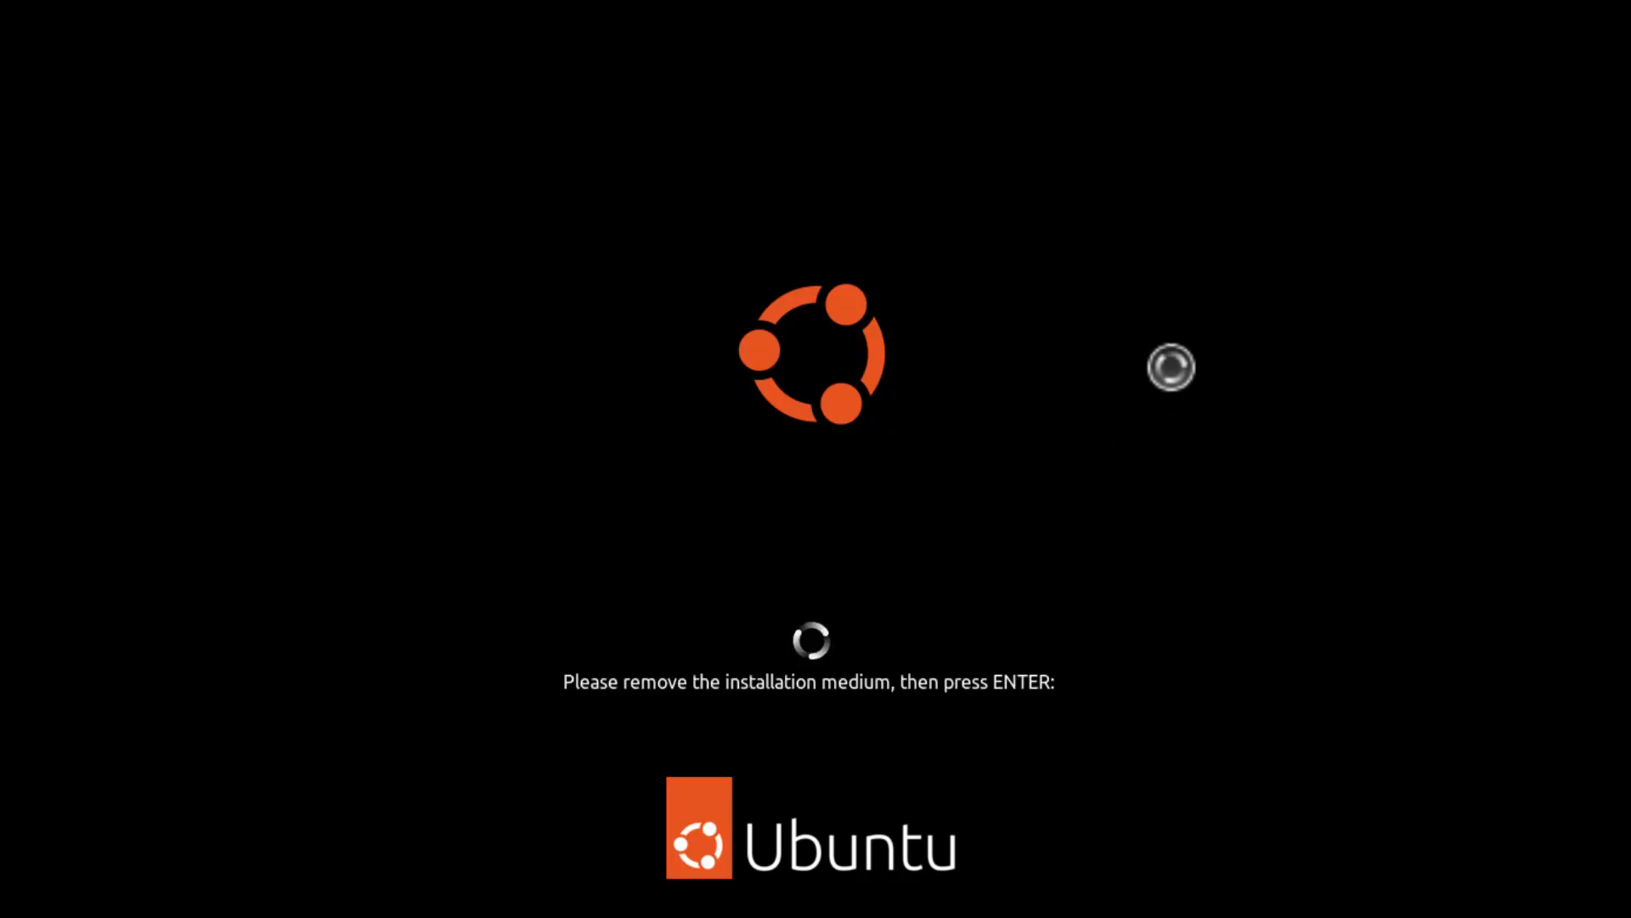
key(Return)
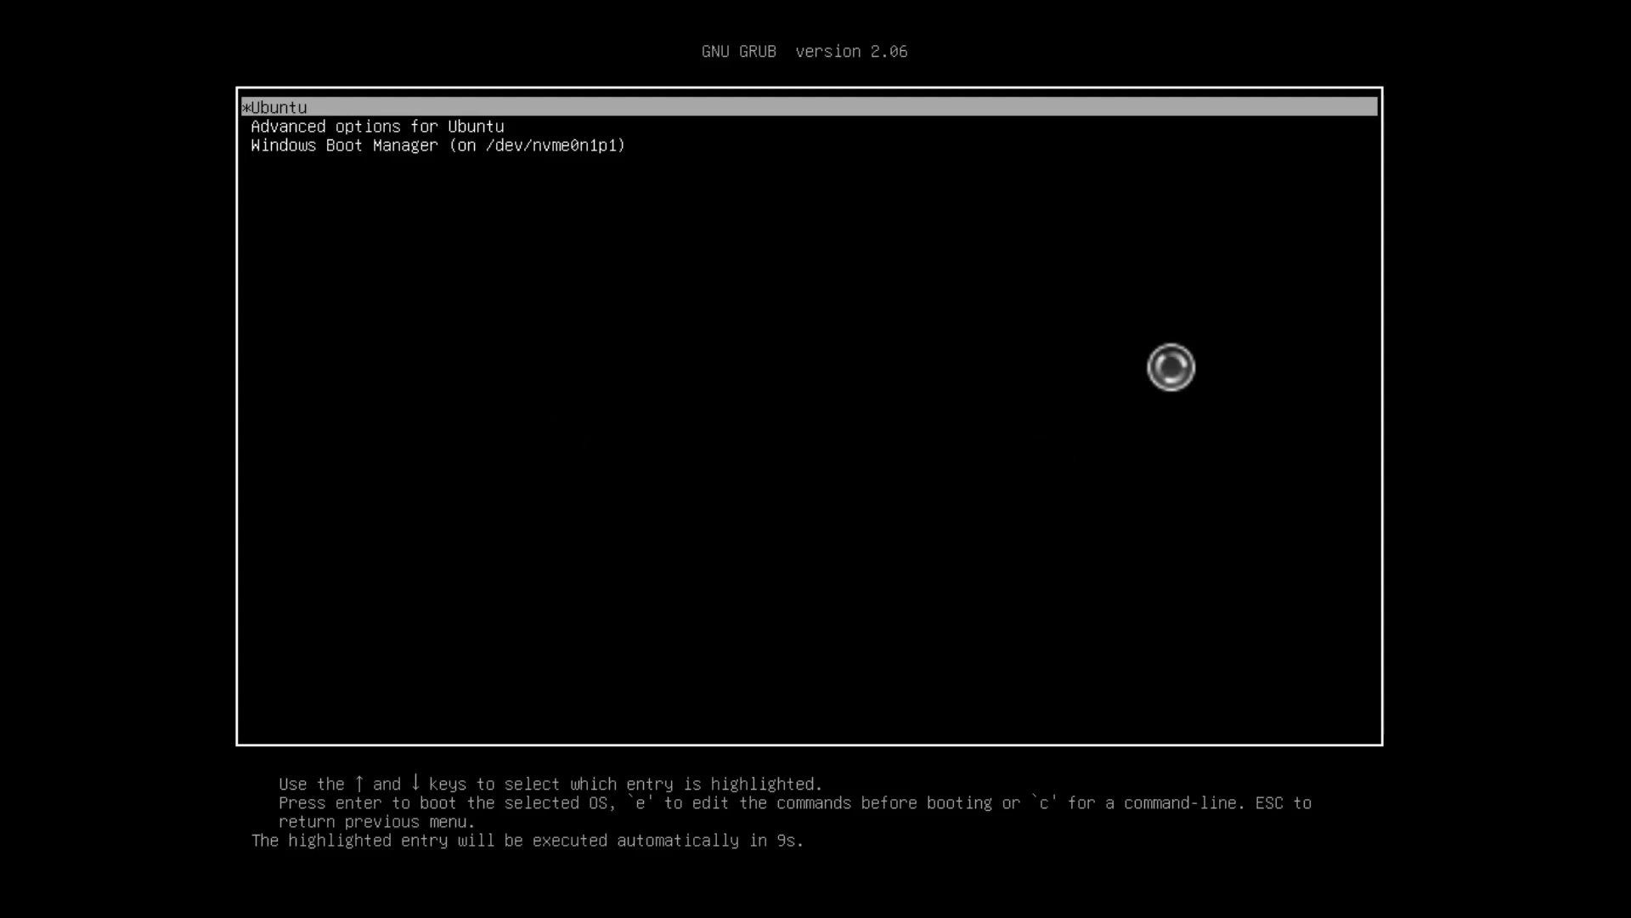
key(Down)
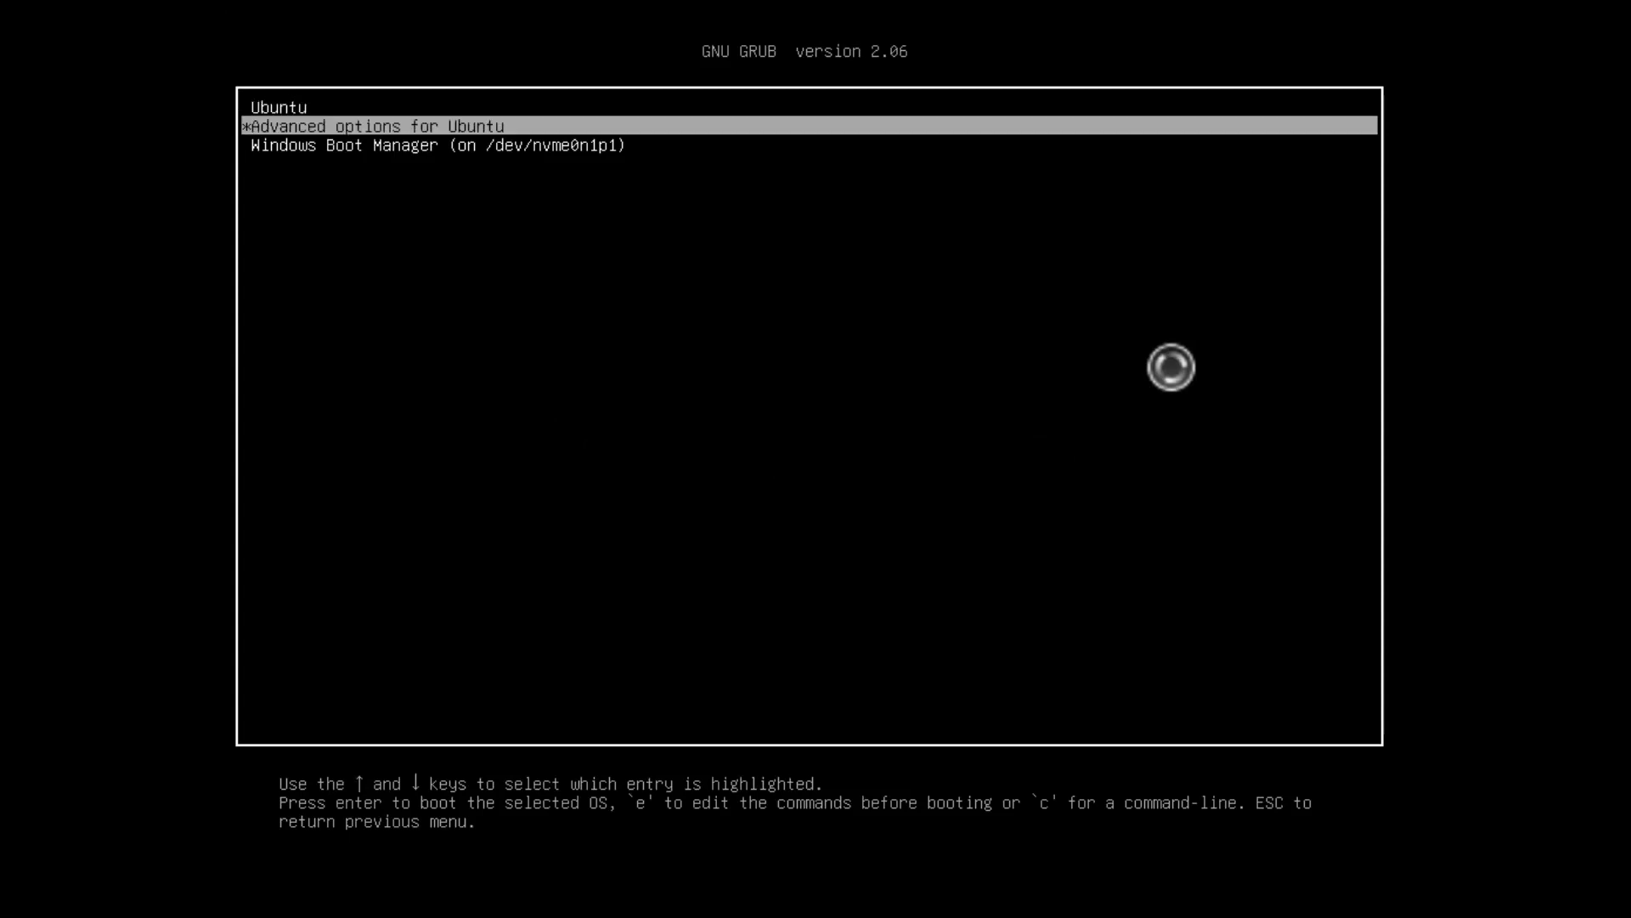
key(Up)
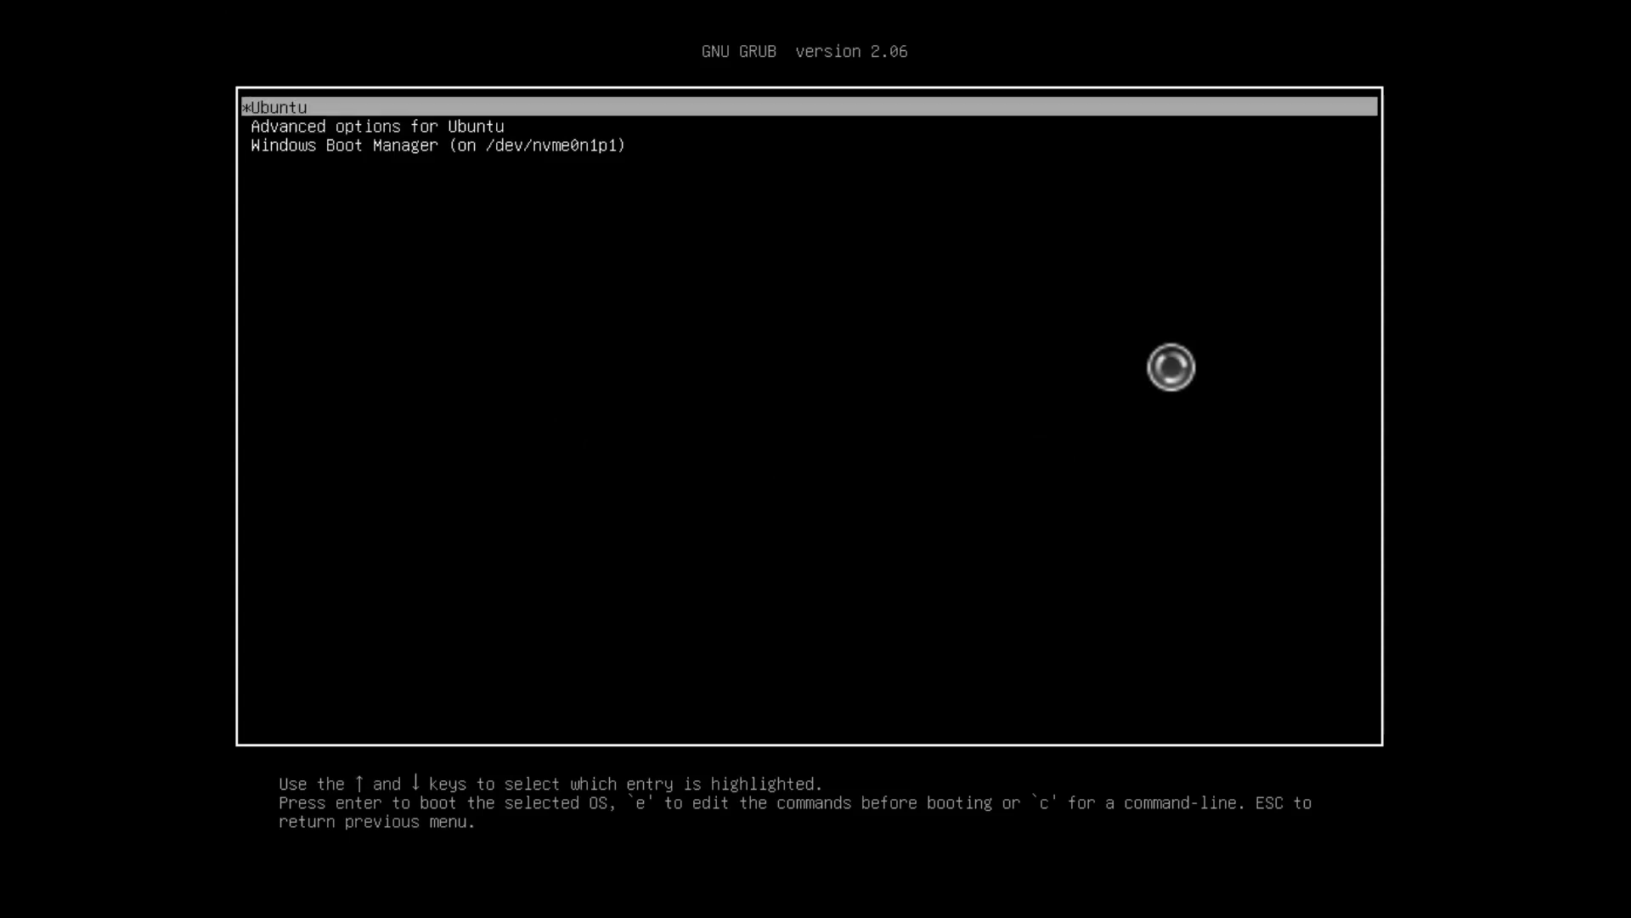
key(Down)
key(Down)
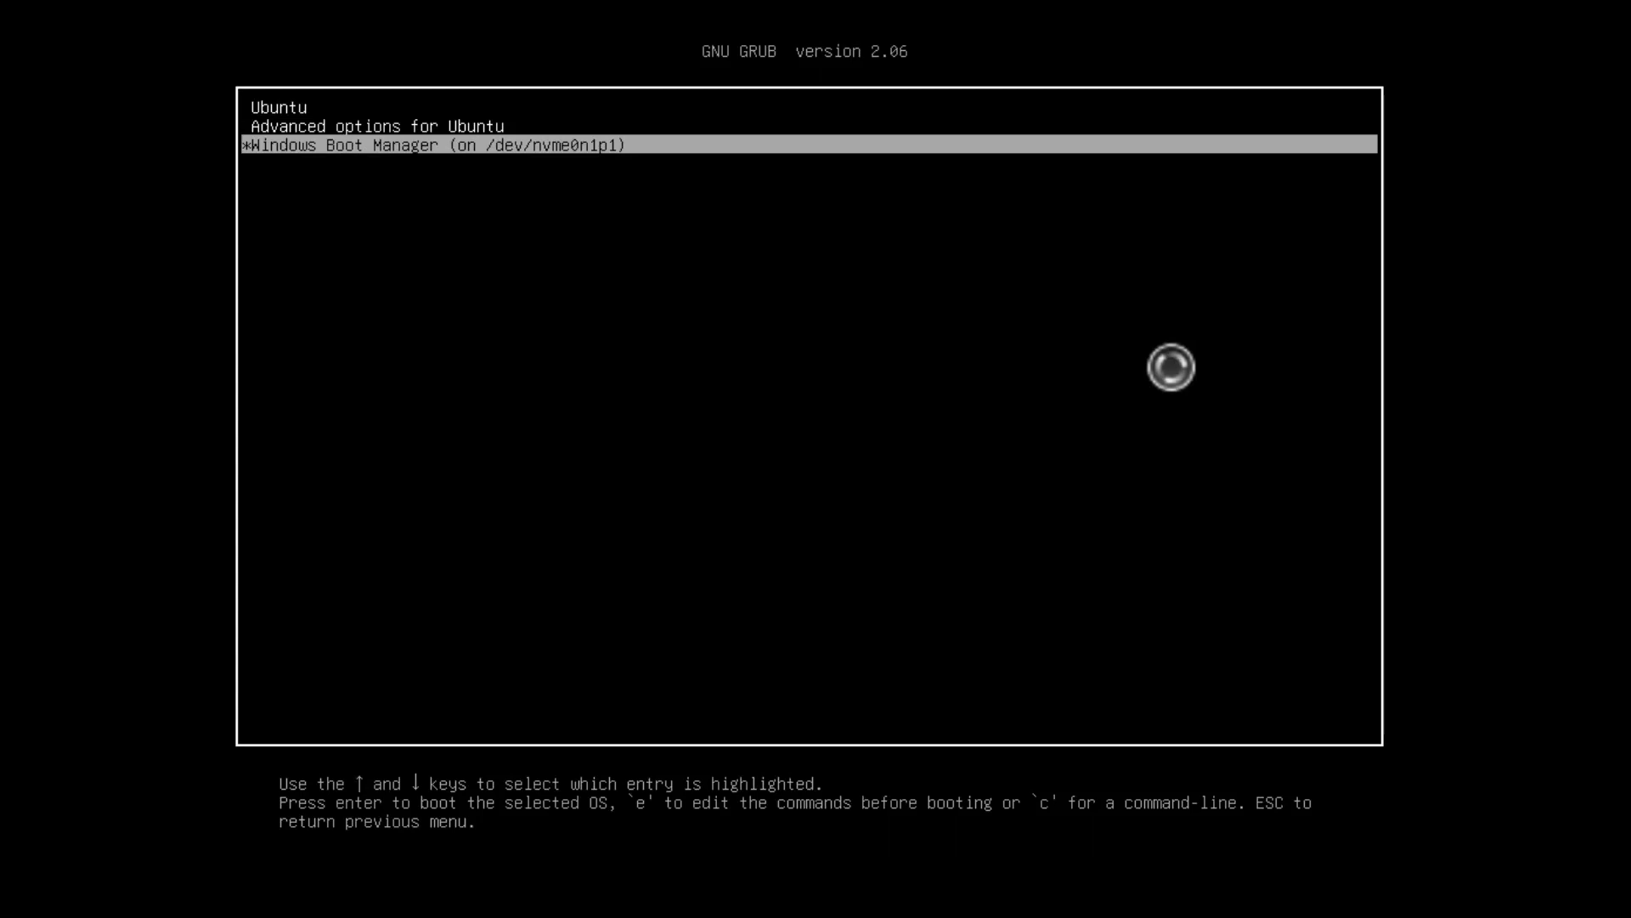
key(Up)
key(Up)
key(Down)
key(Down)
key(Up)
key(Up)
key(Down)
key(Down)
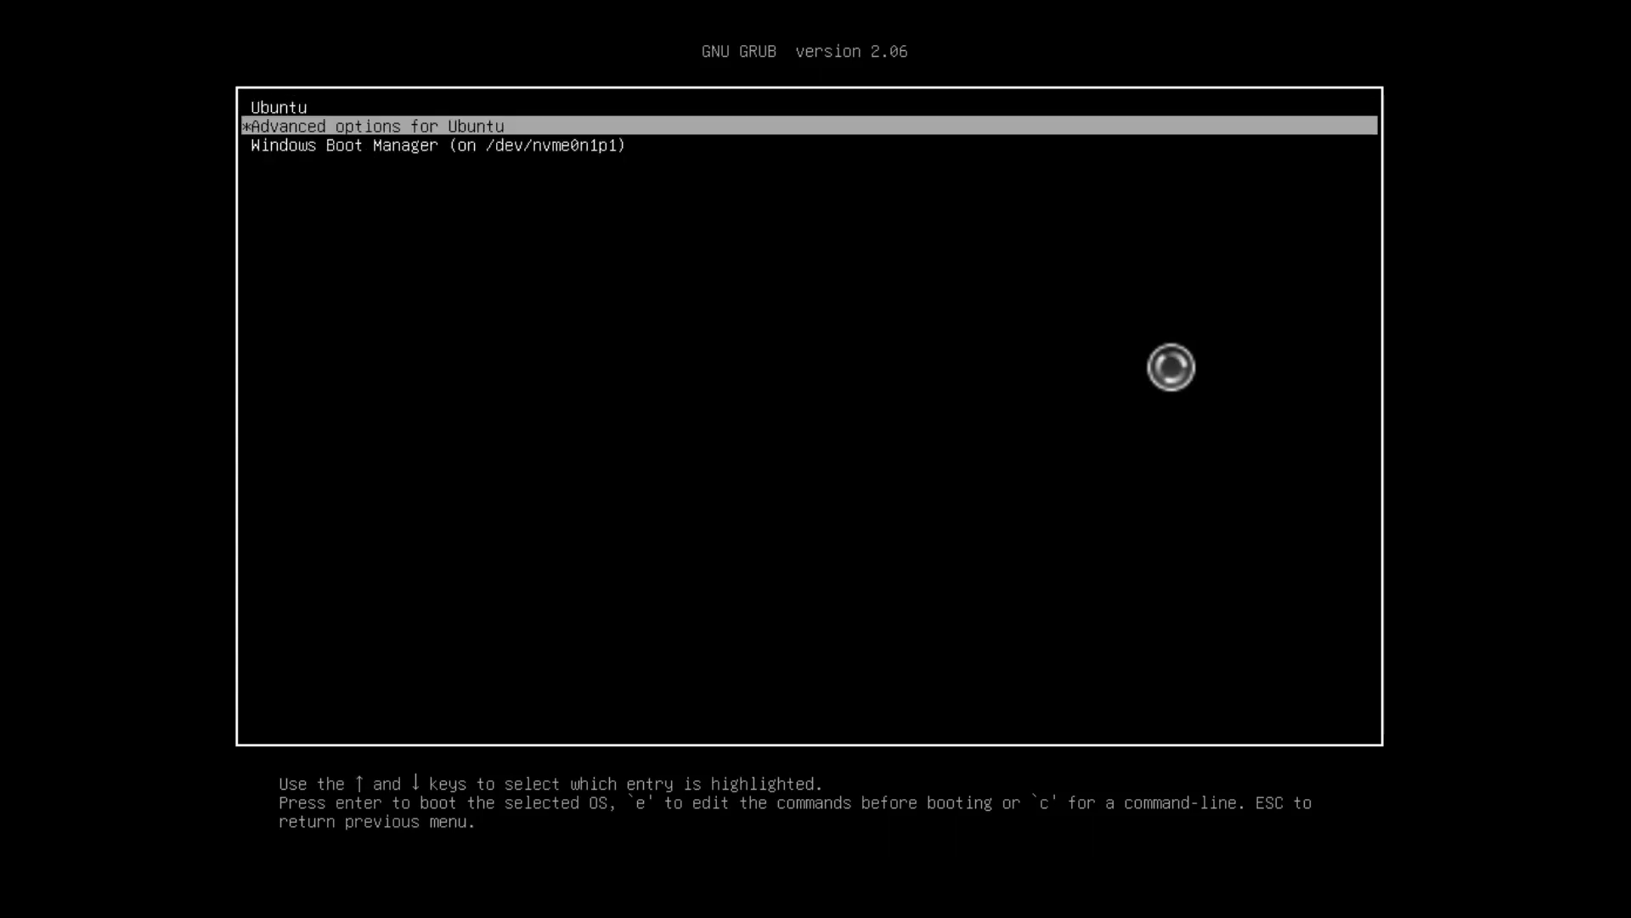
key(Return)
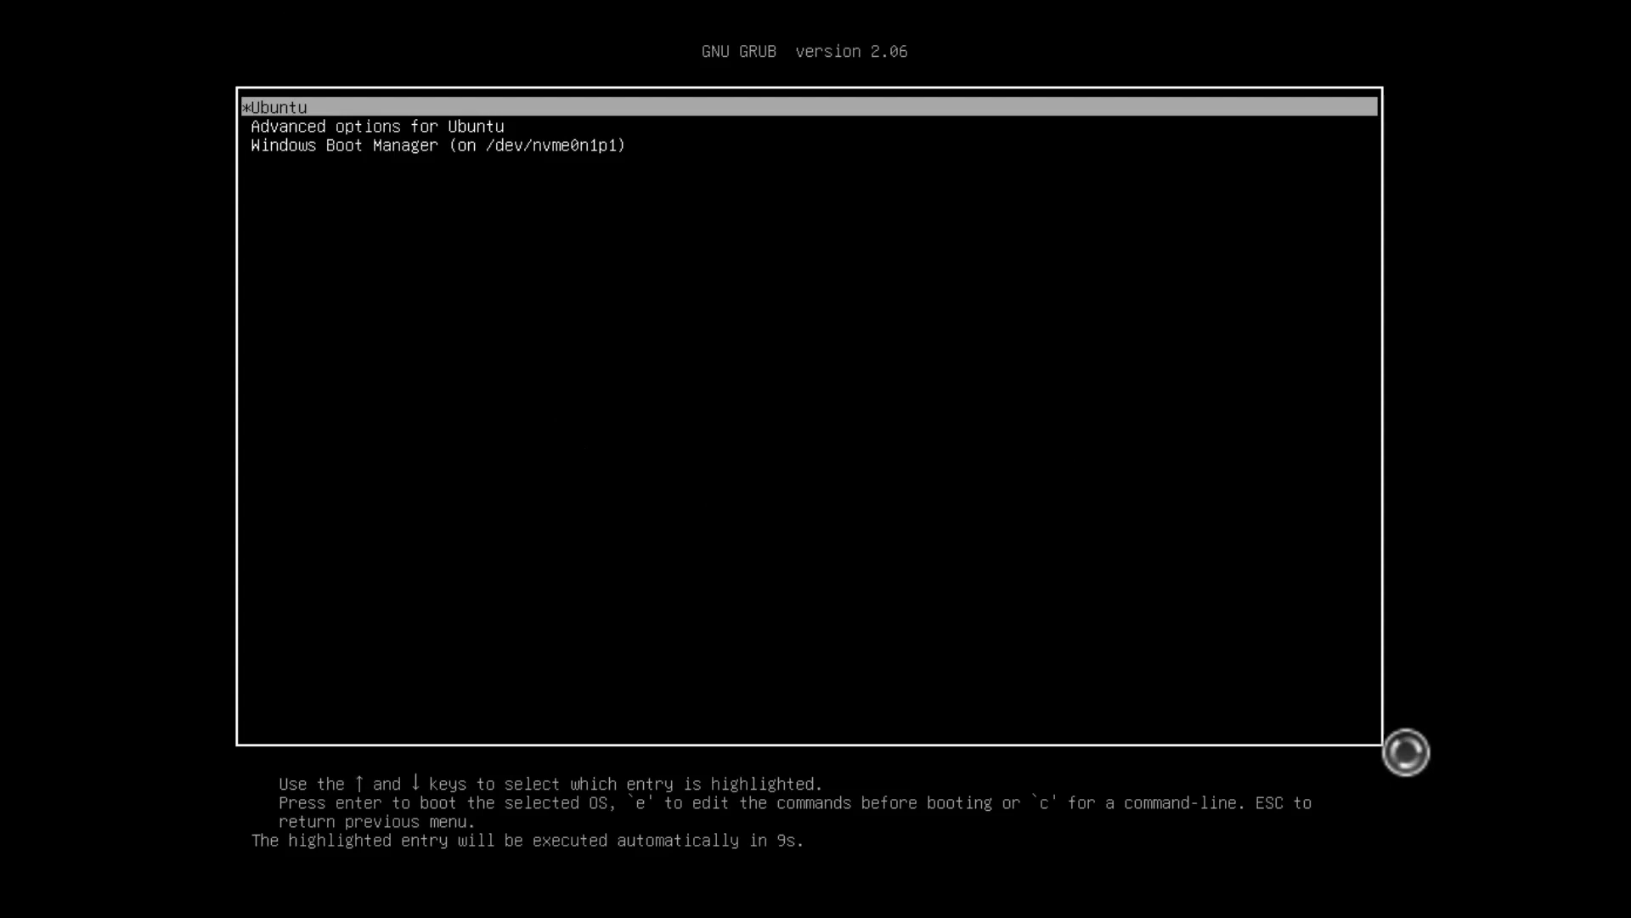
key(Down)
key(Down)
key(Up)
key(Up)
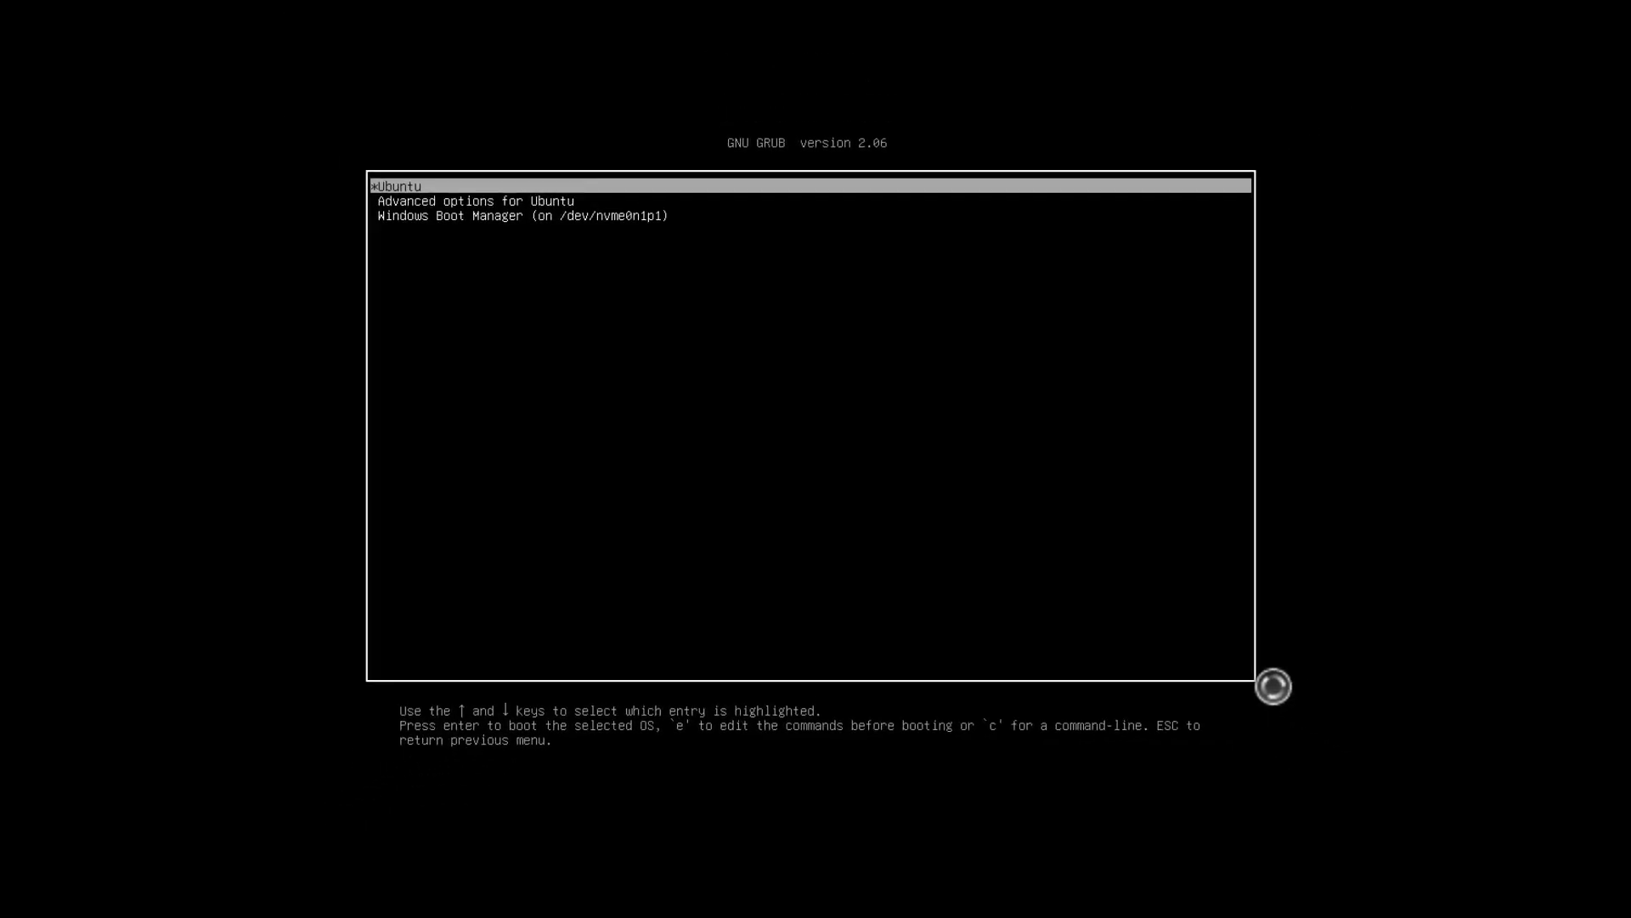
Start the highlighted Ubuntu entry from the GNU GRUB boot menu
key(Return)
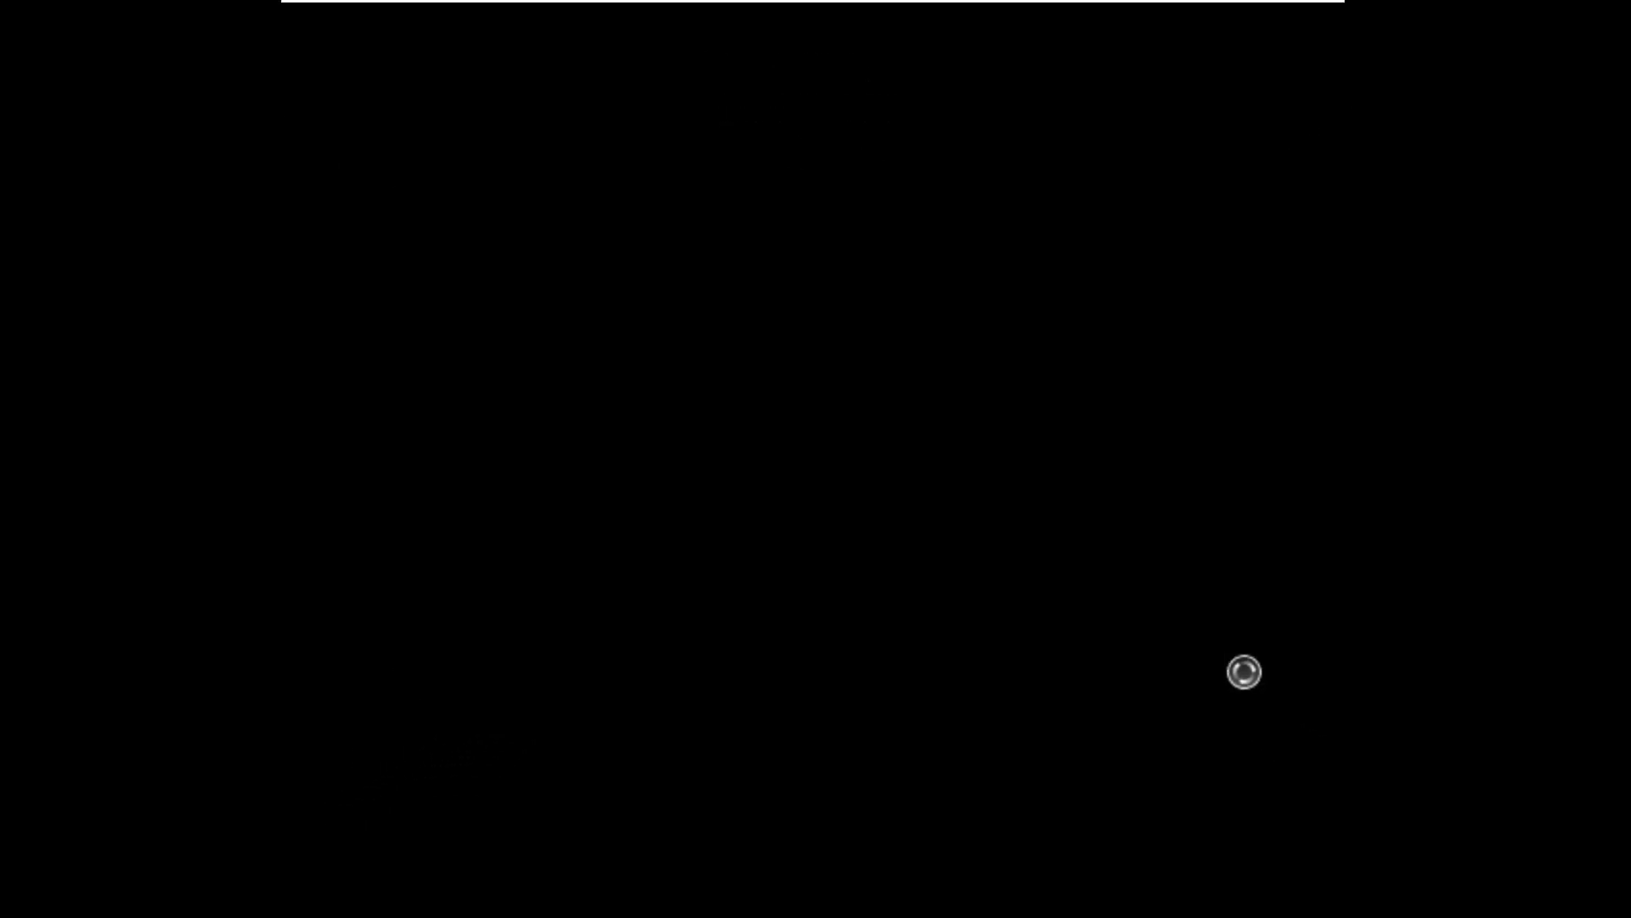